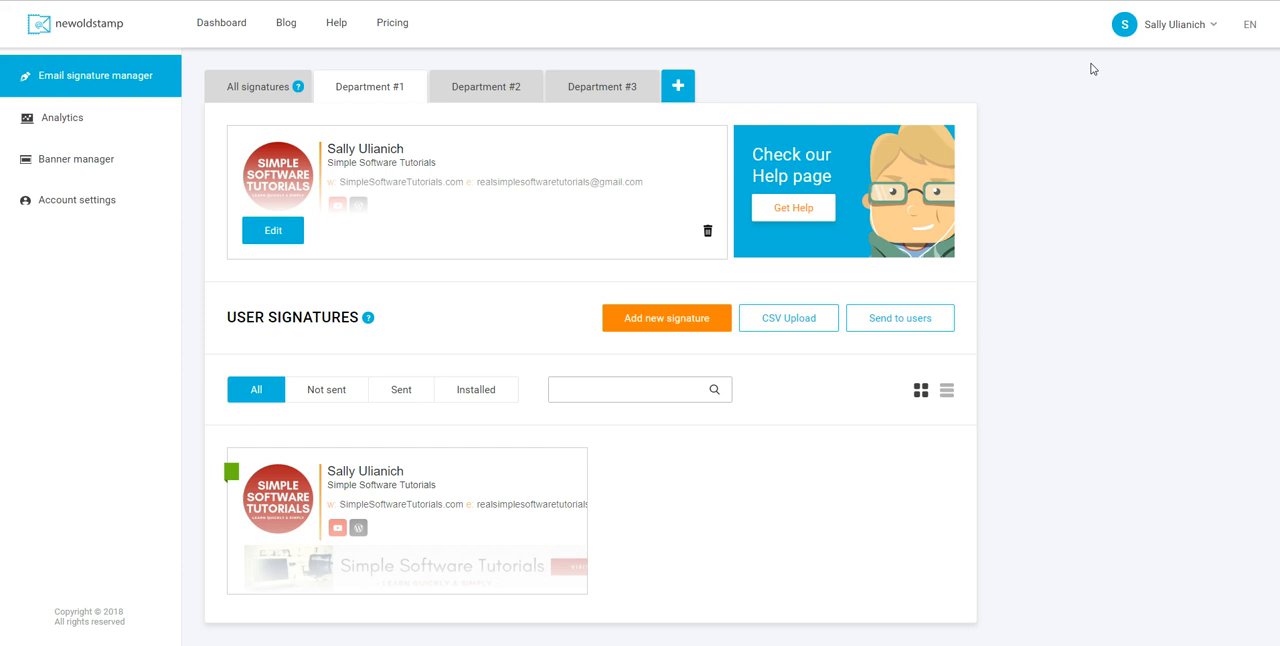
Open the Department #1 main signature for editing
click(1051, 47)
click(273, 230)
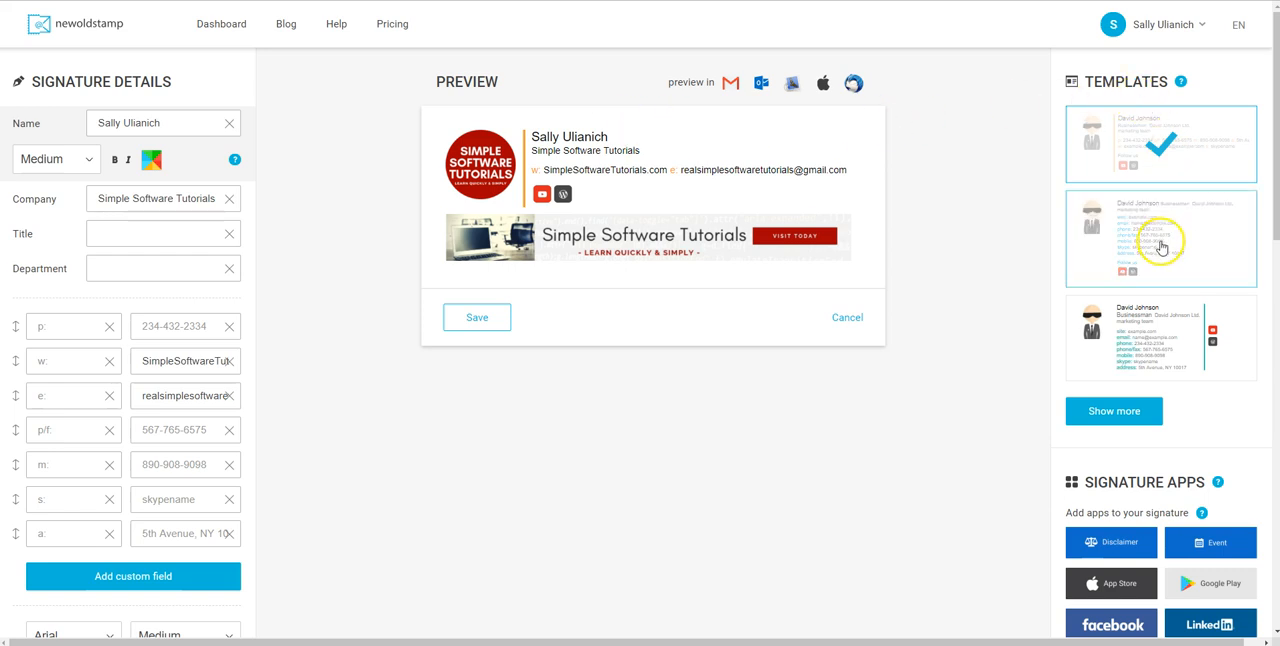
Browse the full gallery of signature templates and close it without changing the template
click(1118, 414)
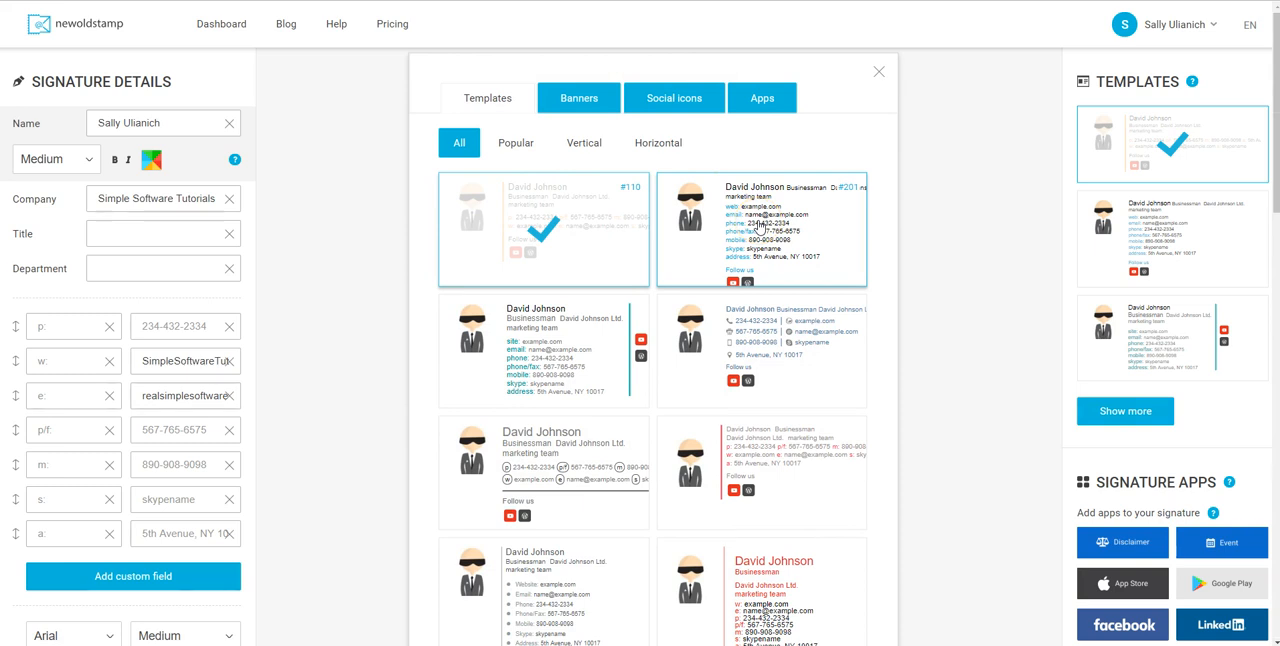
scroll(760, 227, down, 3)
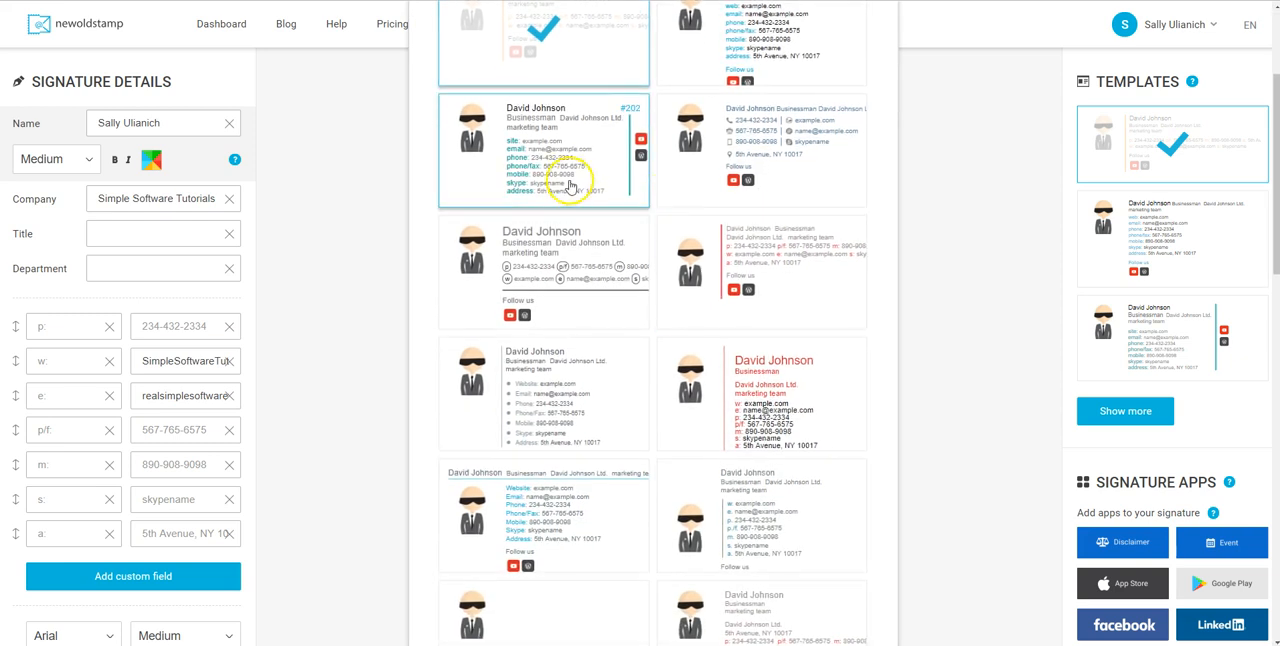
scroll(555, 215, down, 1)
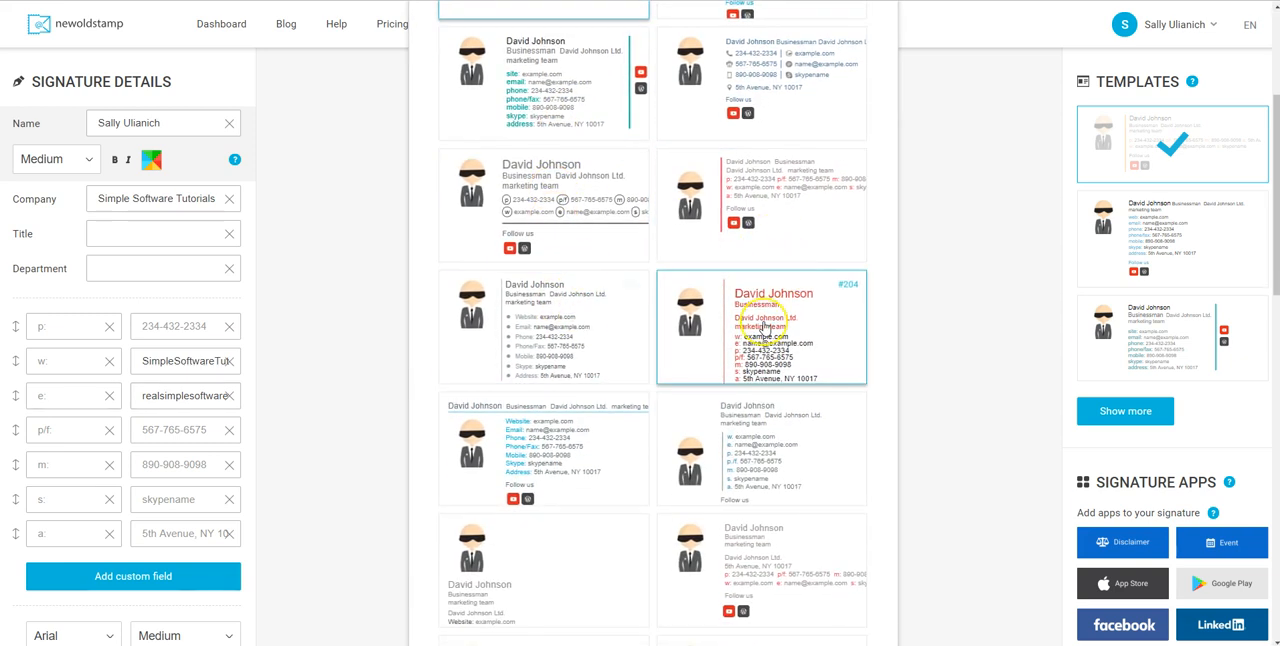
scroll(763, 327, up, 5)
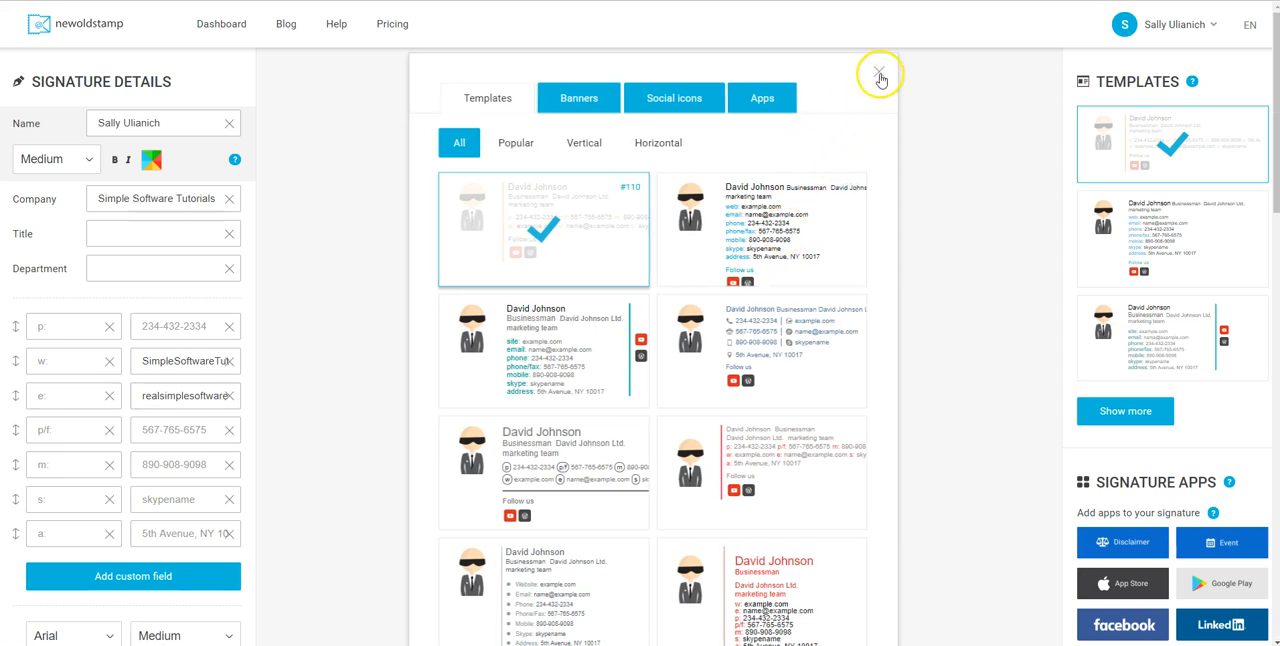
click(880, 75)
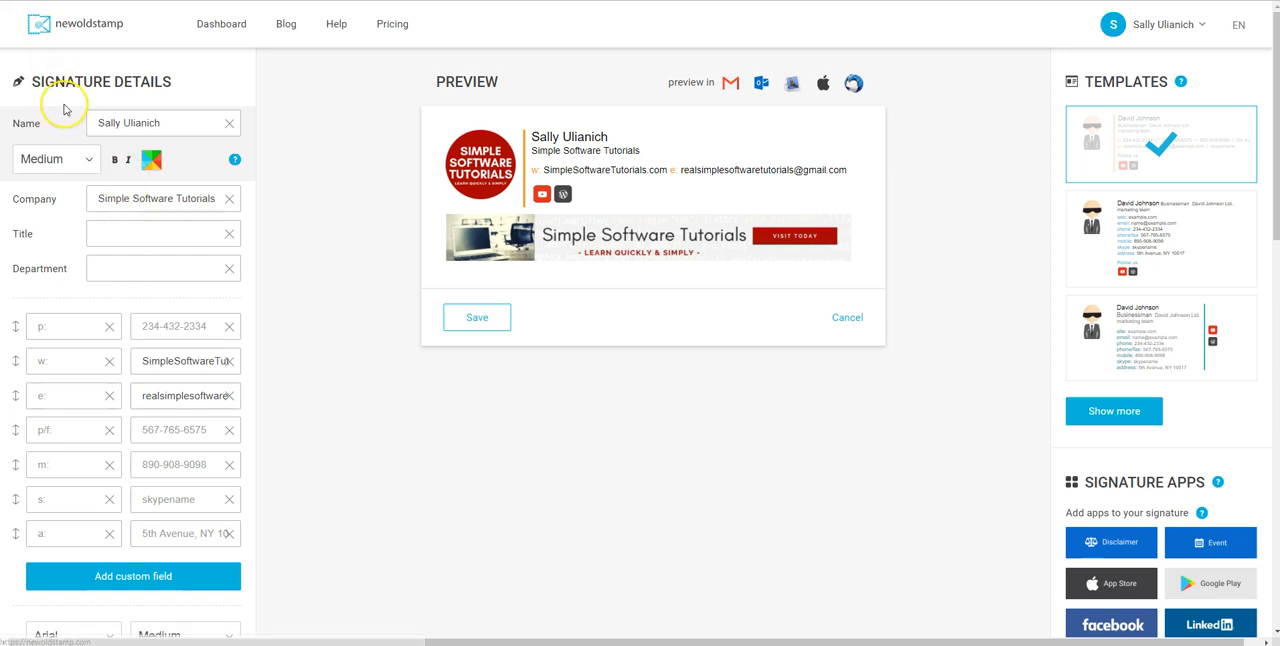
Review the signature detail fields and preview the signature in Gmail, Outlook and Apple mail
scroll(63, 108, down, 1)
click(157, 57)
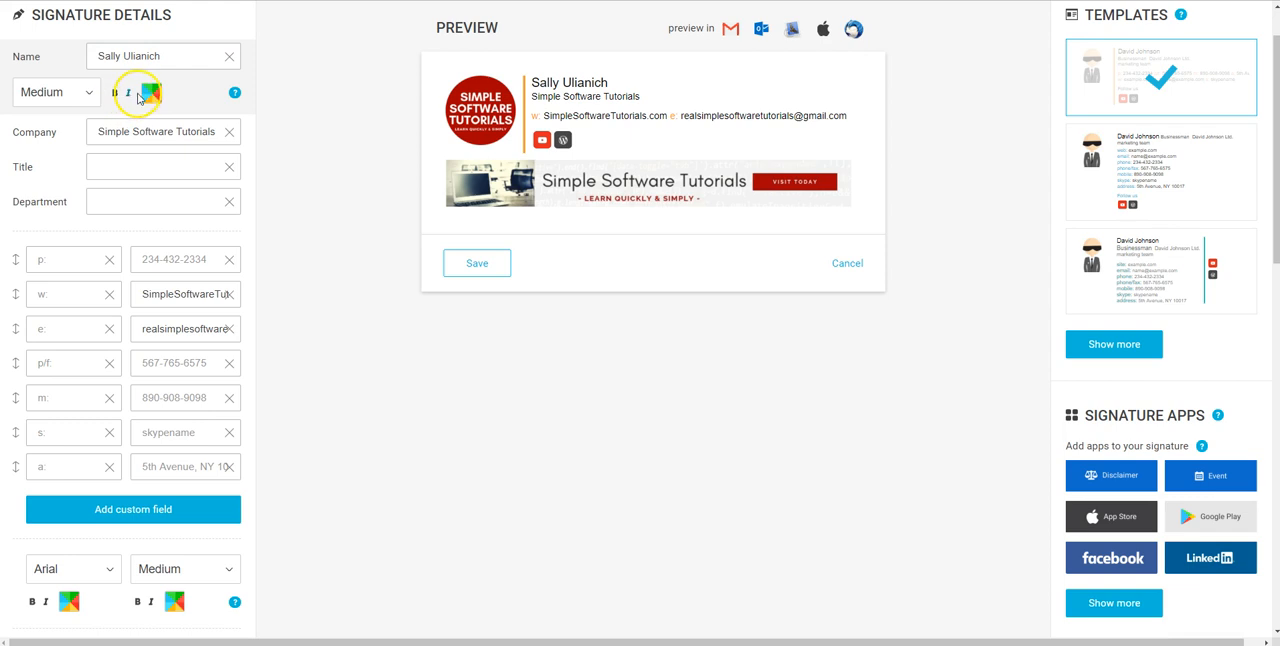
scroll(297, 127, down, 1)
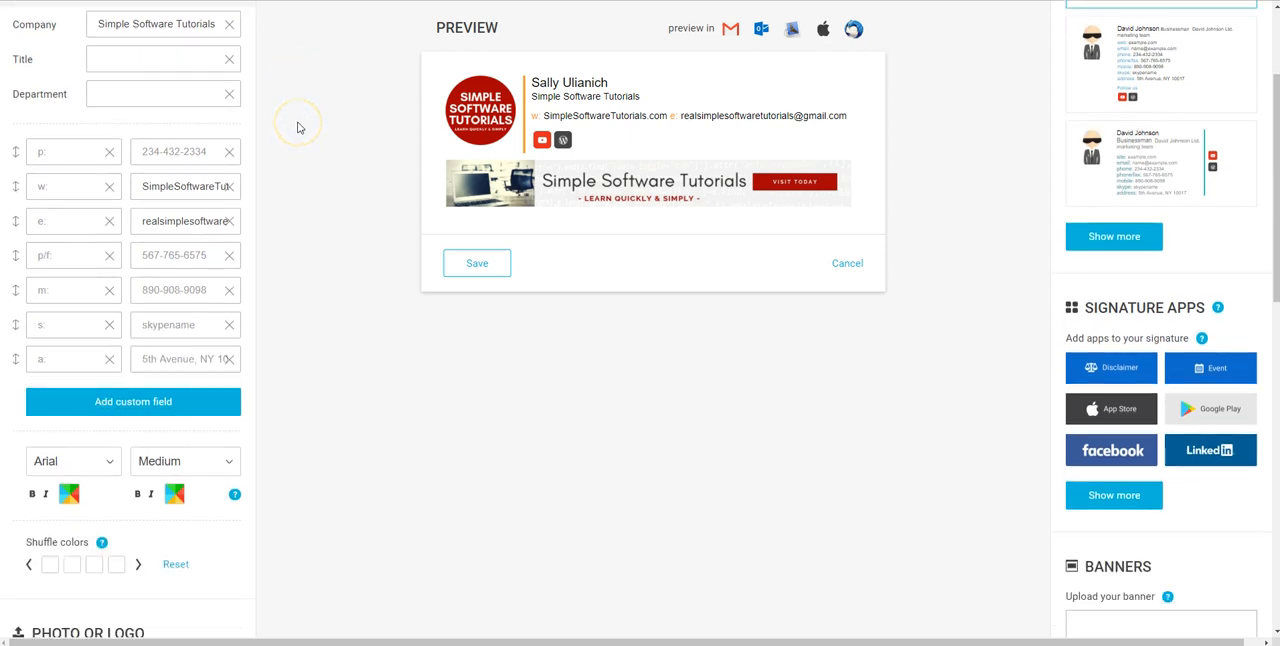
click(133, 132)
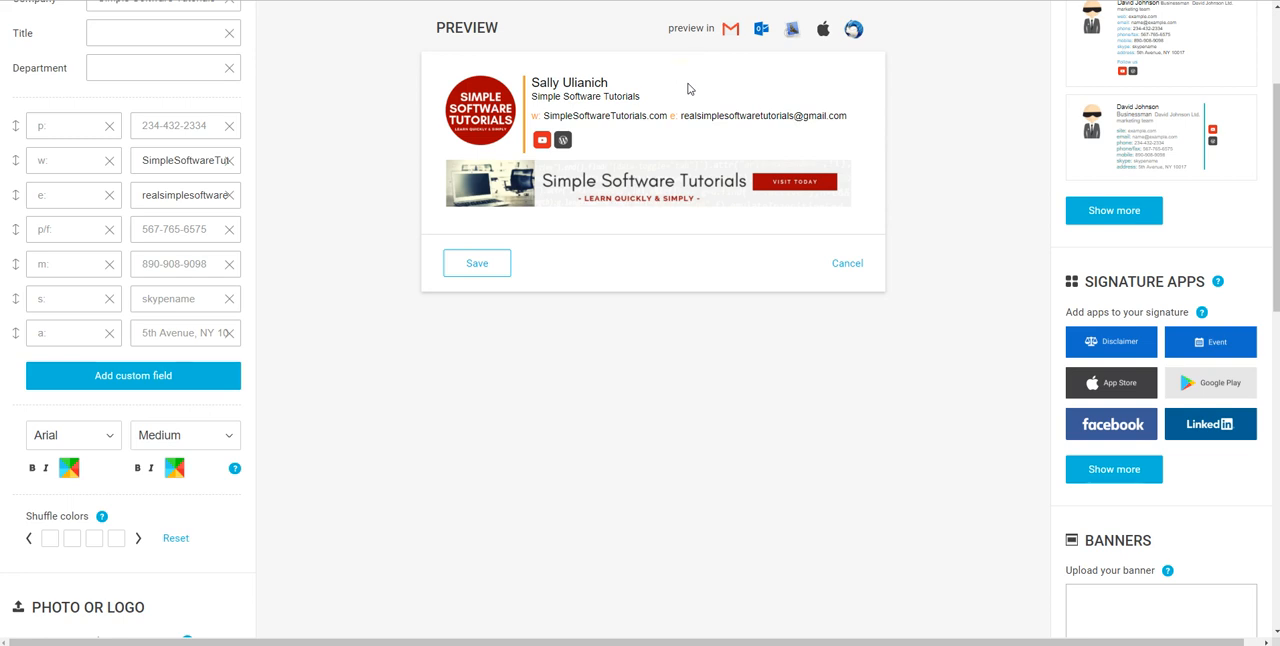
click(730, 33)
click(729, 33)
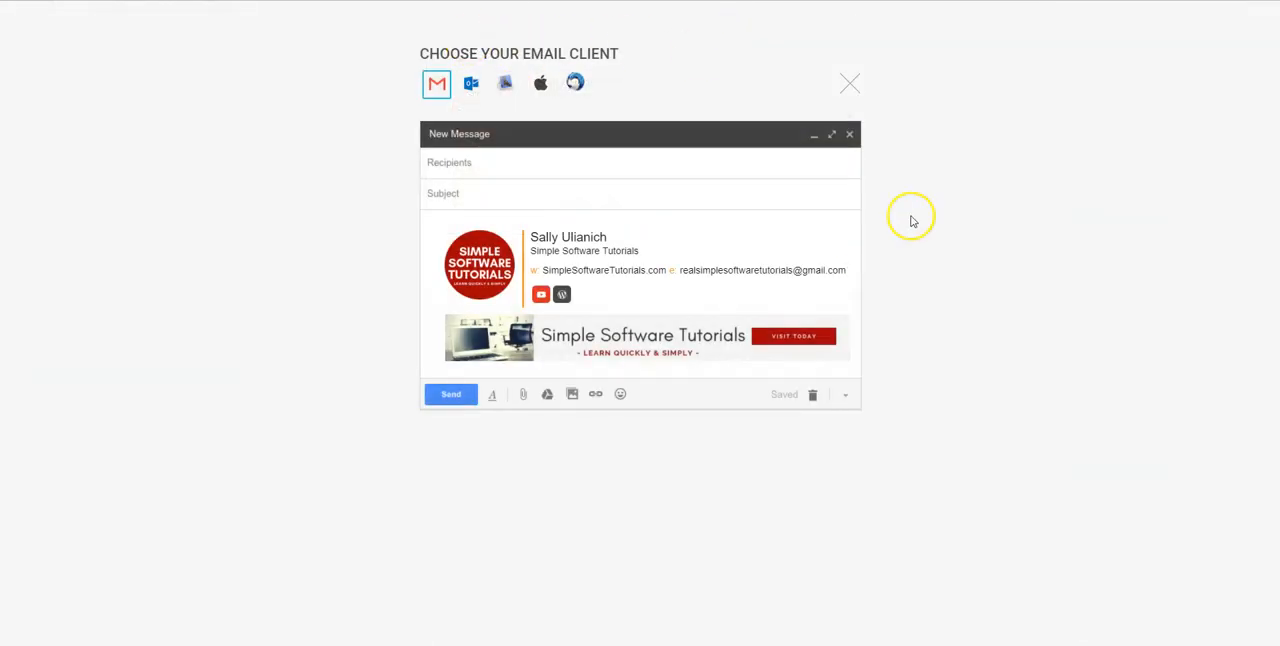
click(474, 82)
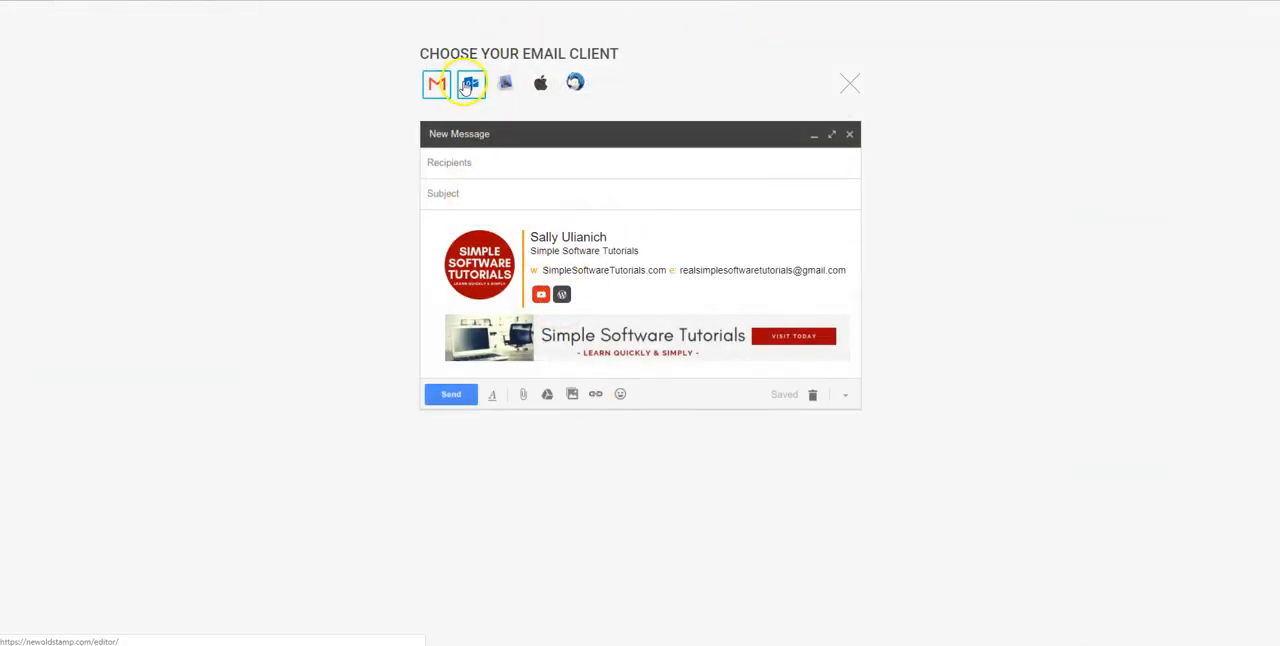
click(541, 84)
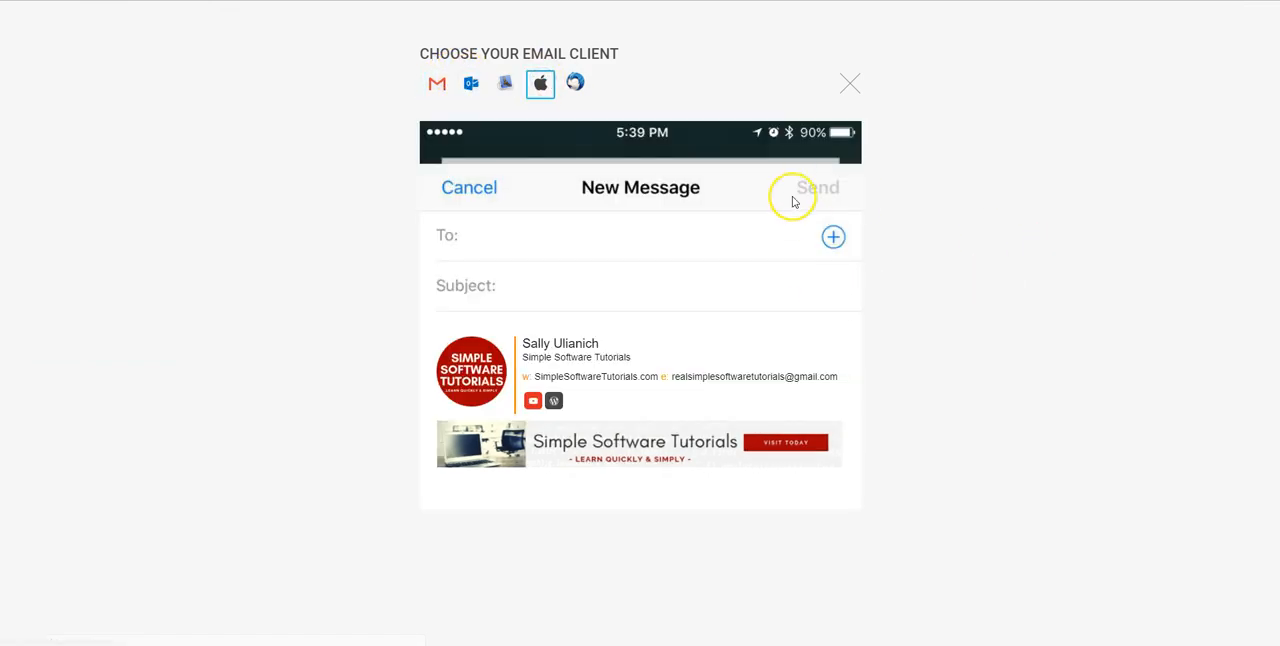
click(850, 86)
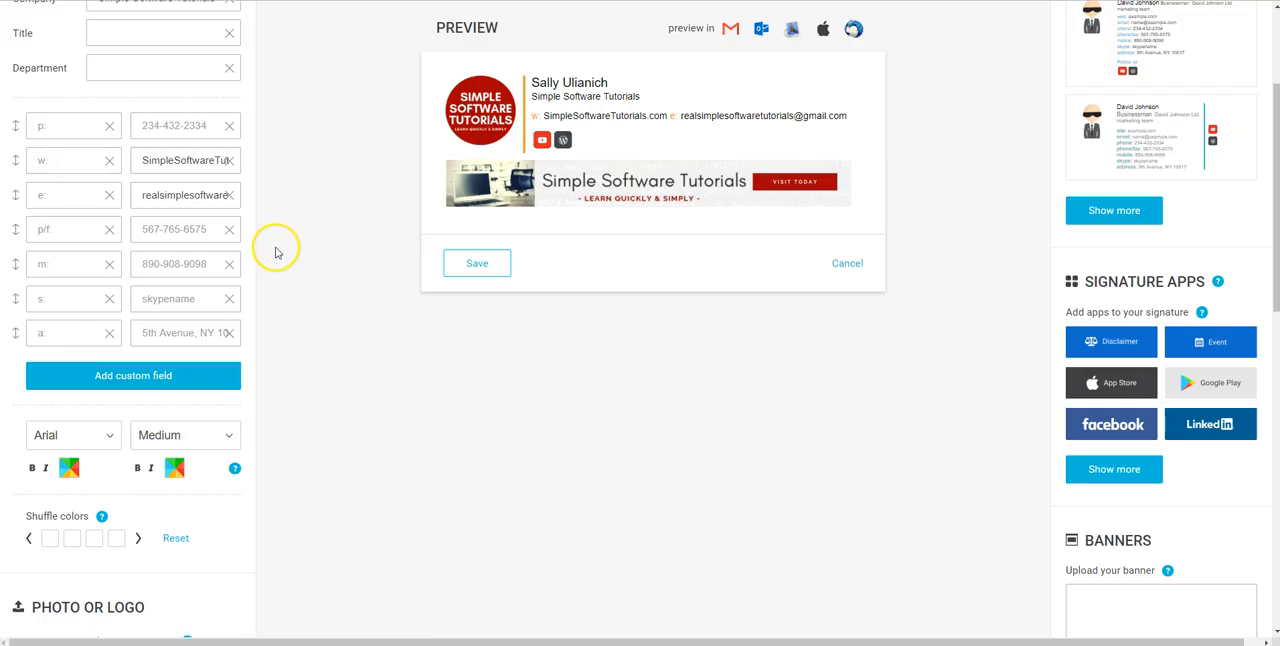
Slightly increase the size of the logo image in the signature
scroll(276, 252, down, 3)
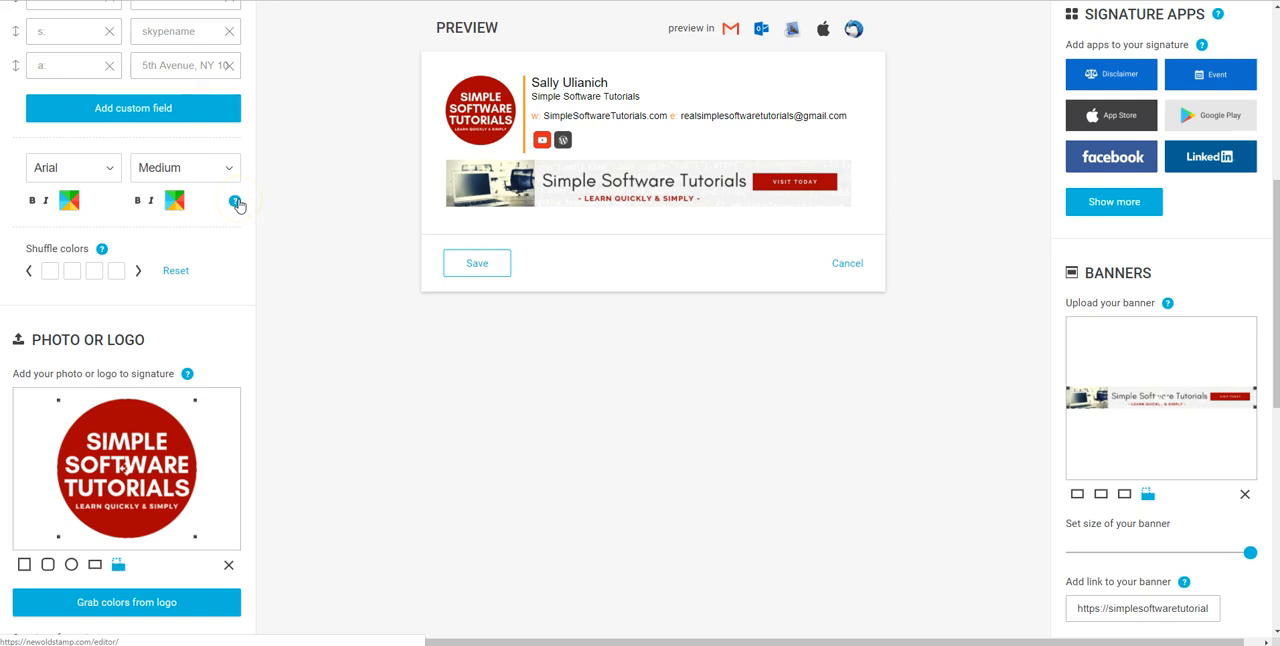
scroll(277, 203, down, 2)
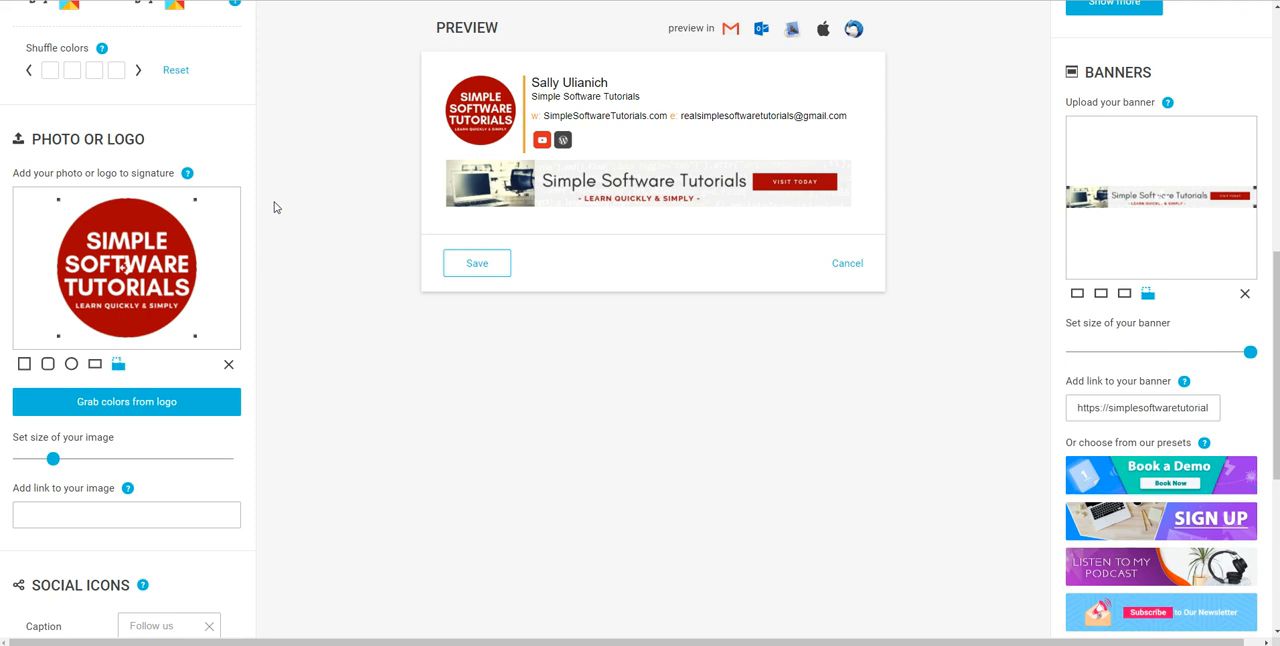
scroll(277, 207, down, 1)
click(277, 200)
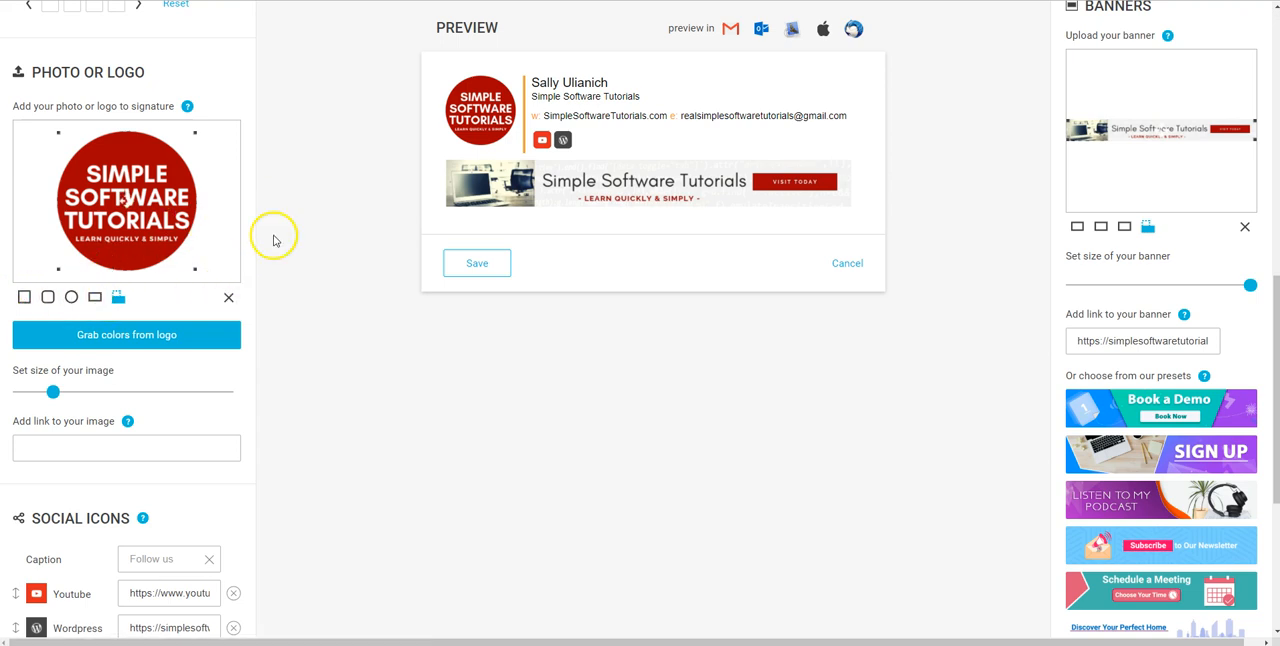
scroll(274, 238, down, 1)
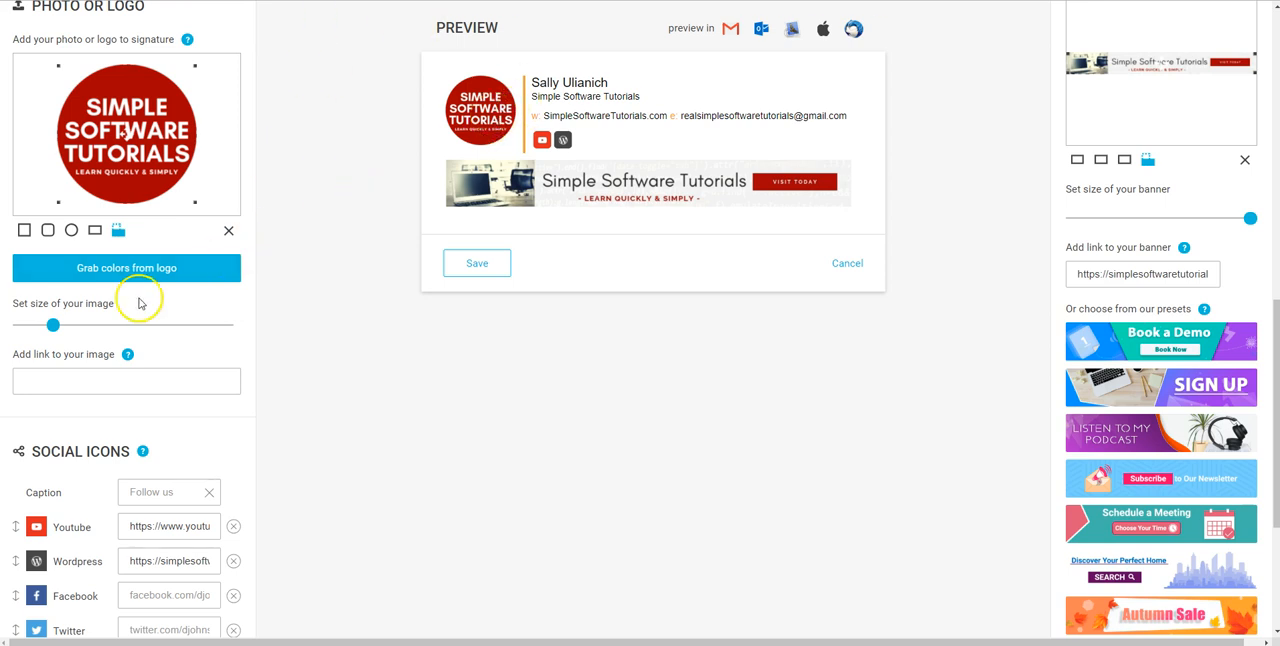
mouse_move(52, 328)
mouse_down()
mouse_move(13, 335)
mouse_move(60, 331)
mouse_up()
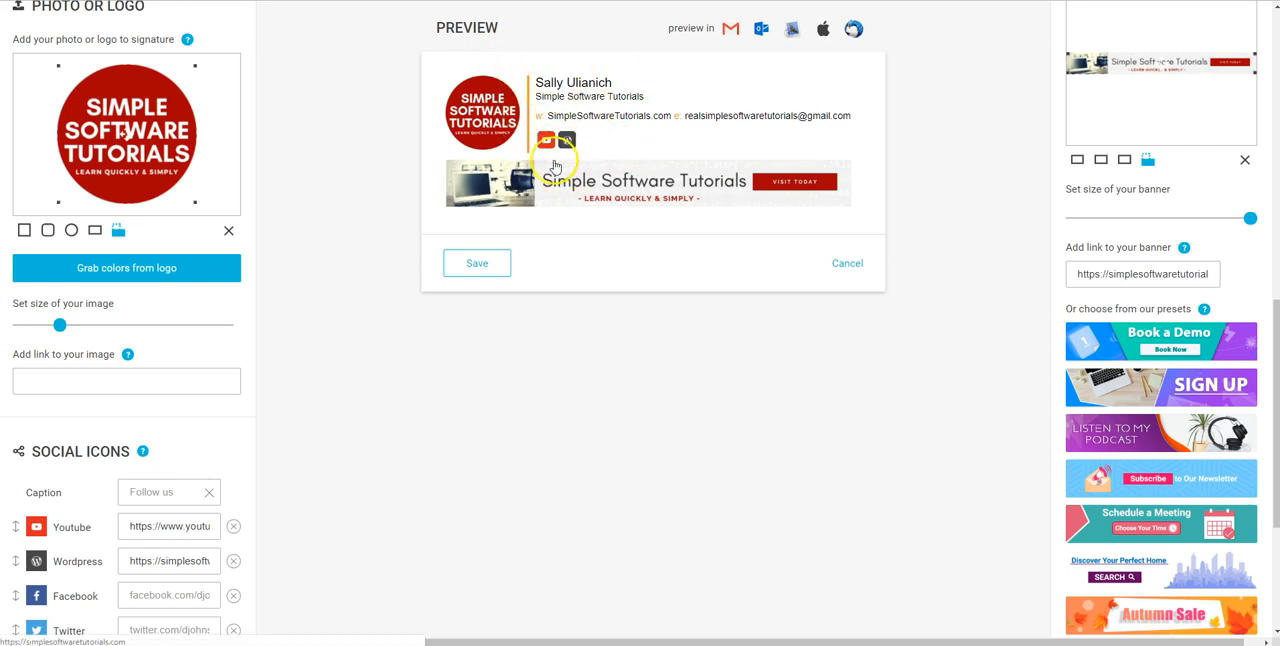
Examine the logo's link field and the YouTube and WordPress social icons with their links
click(88, 388)
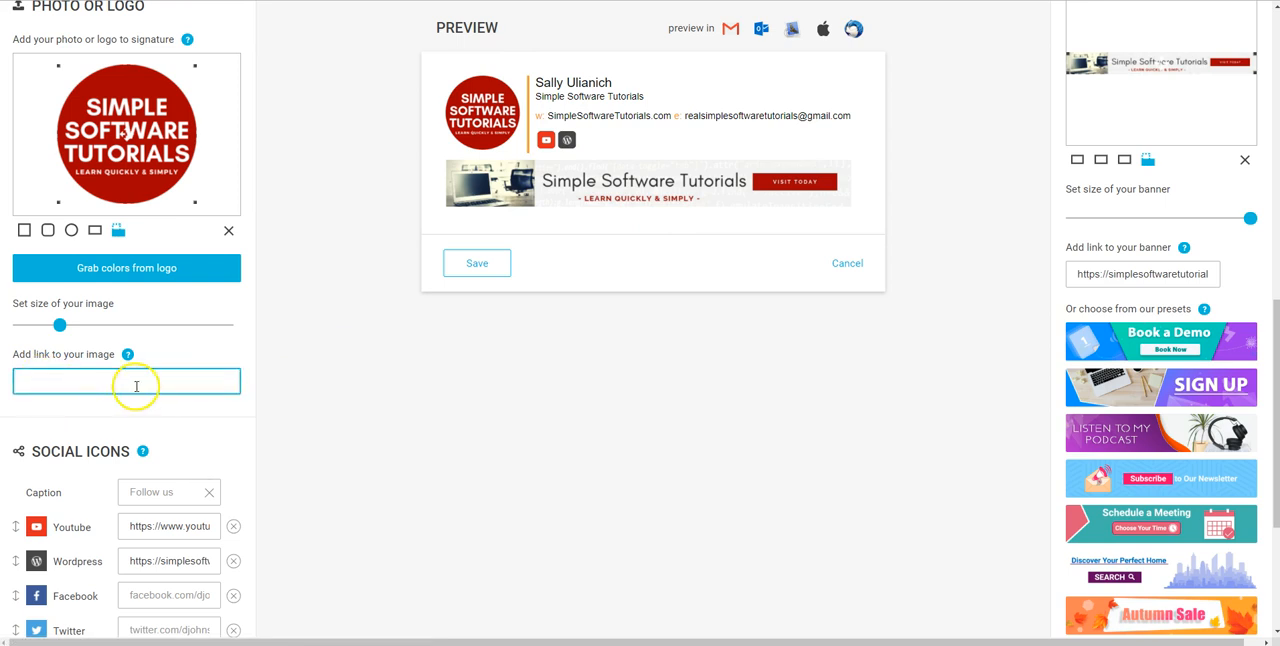
click(372, 124)
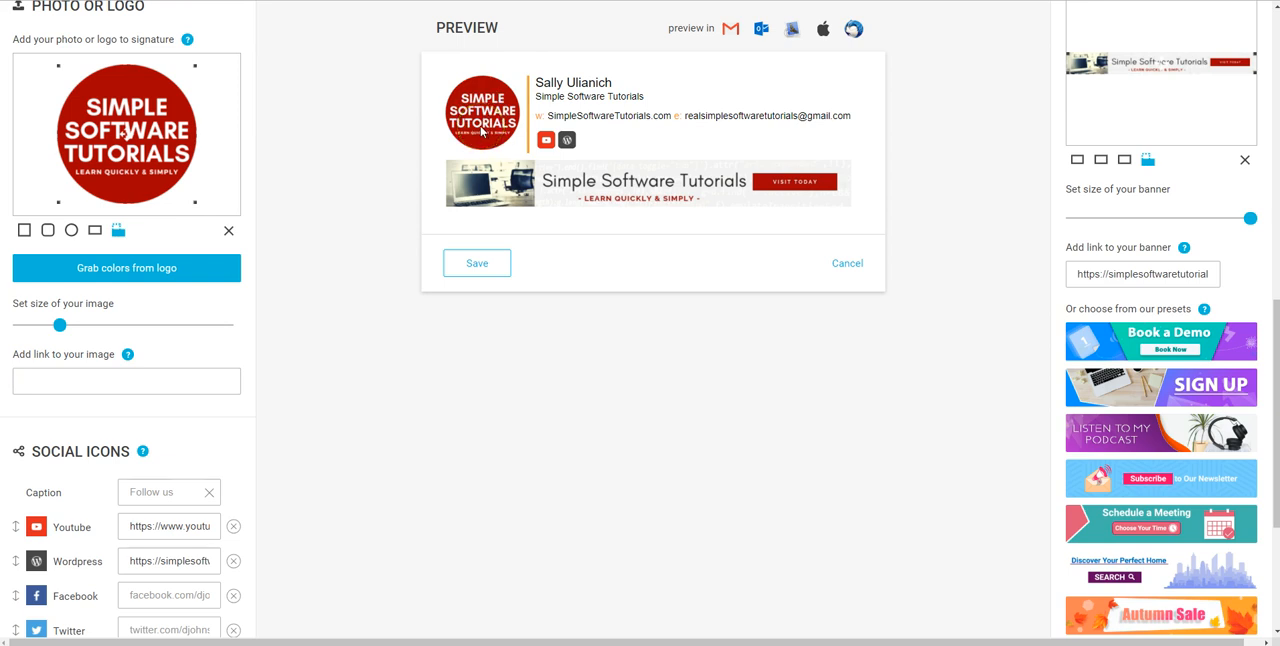
click(88, 378)
scroll(247, 333, down, 3)
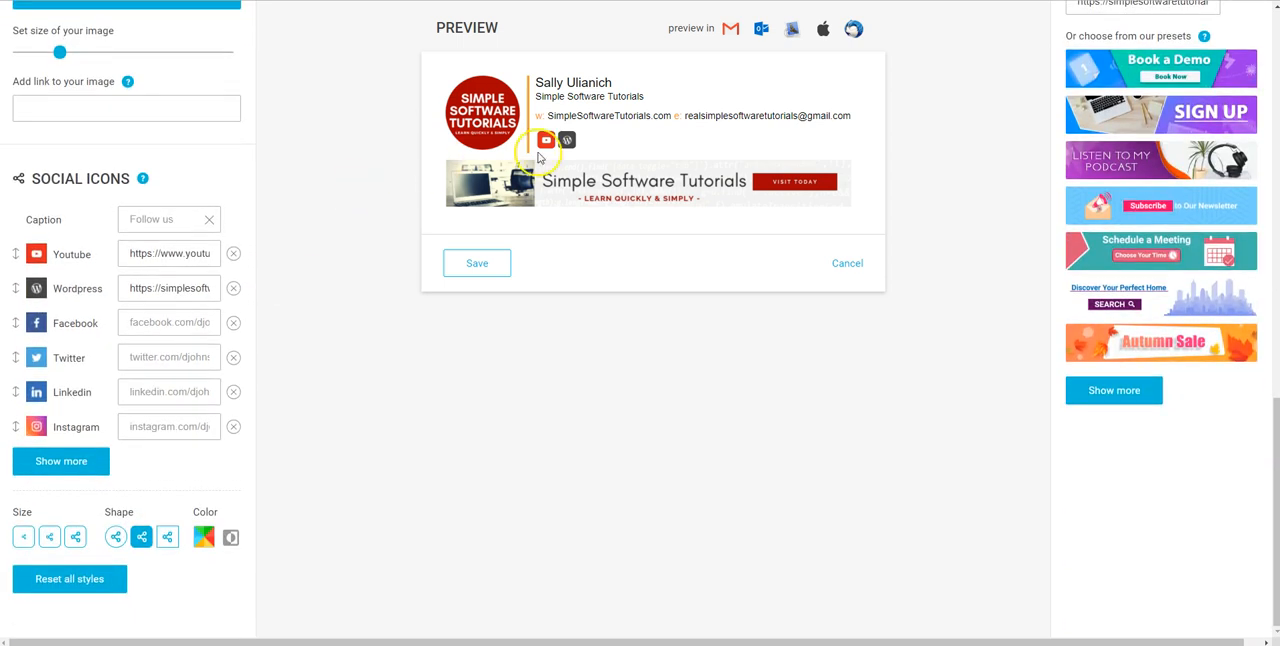
click(567, 141)
click(294, 196)
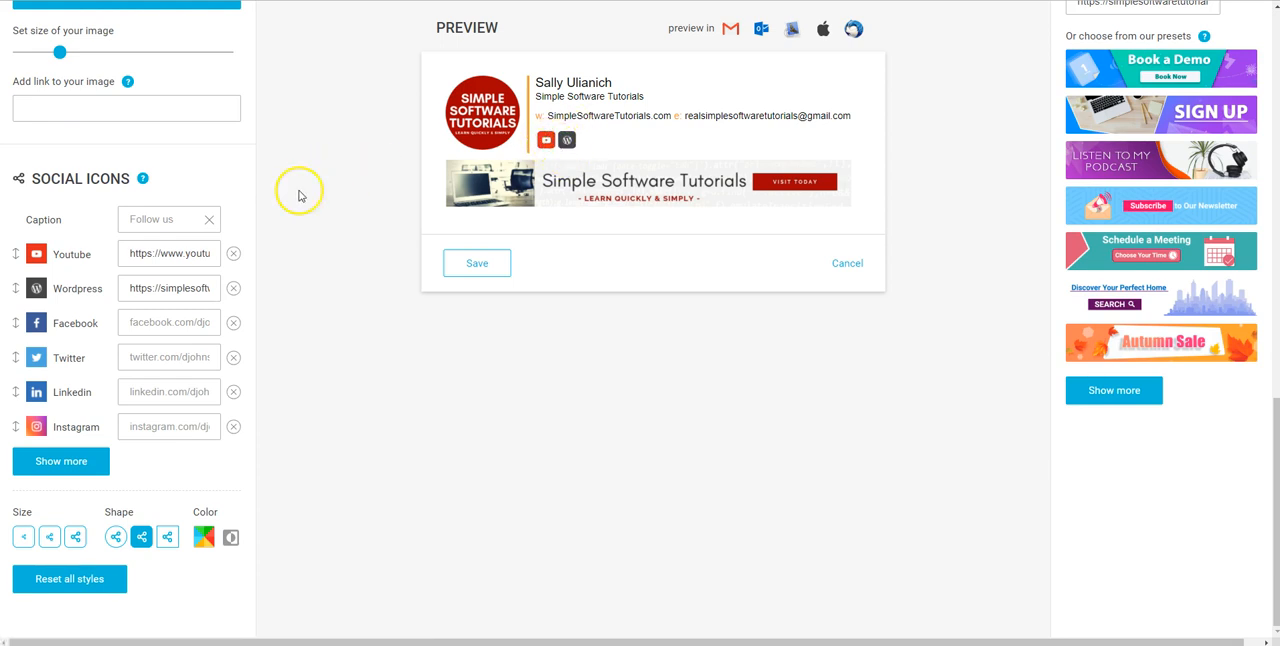
click(545, 141)
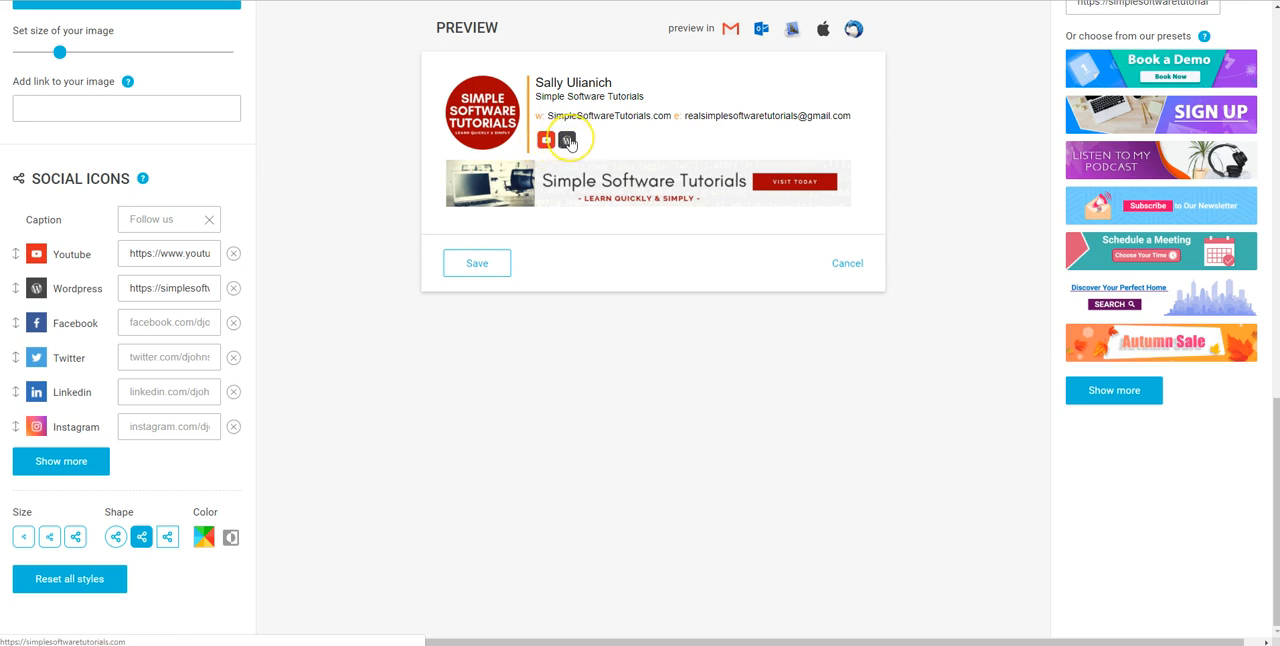
click(137, 256)
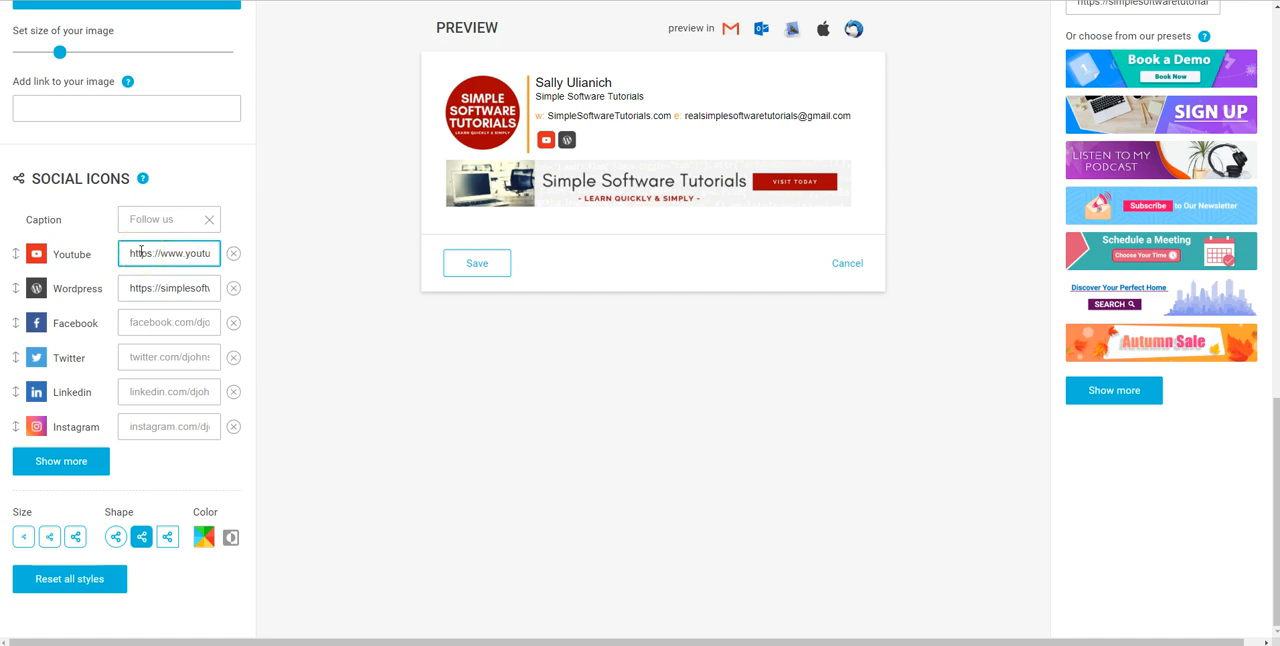
Search the full social icon list for "pin", clear the search, and add Pinterest to the signature's social icons
click(50, 465)
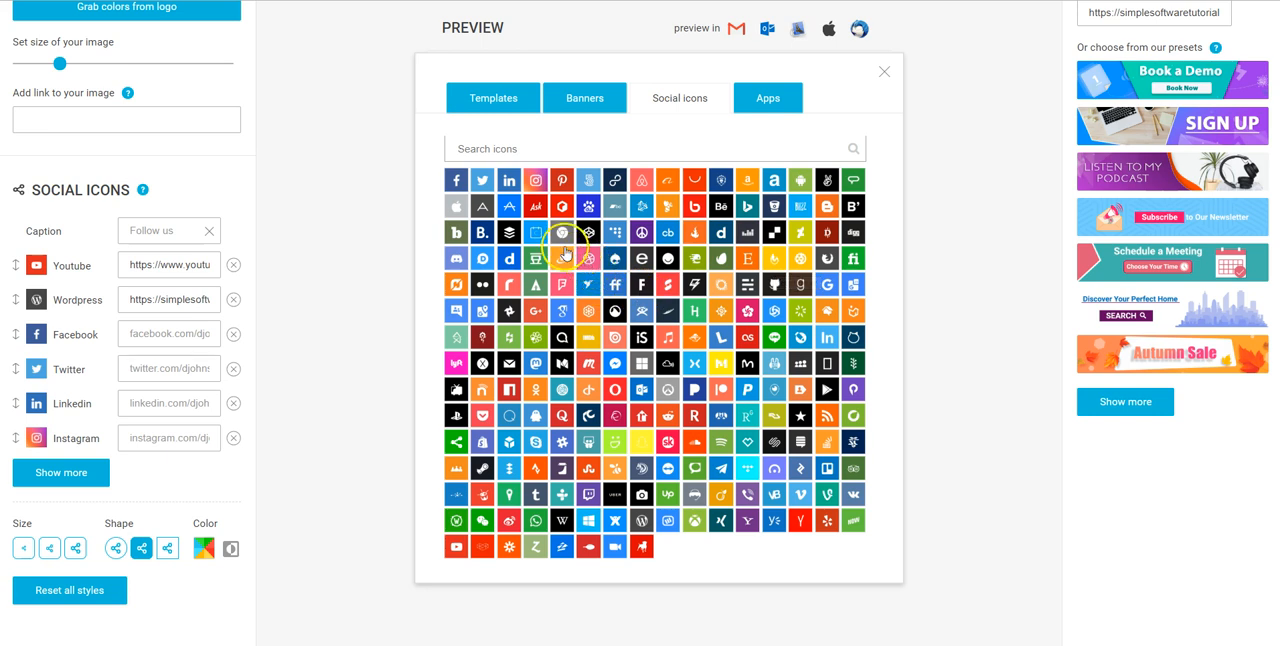
click(505, 147)
text(pin)
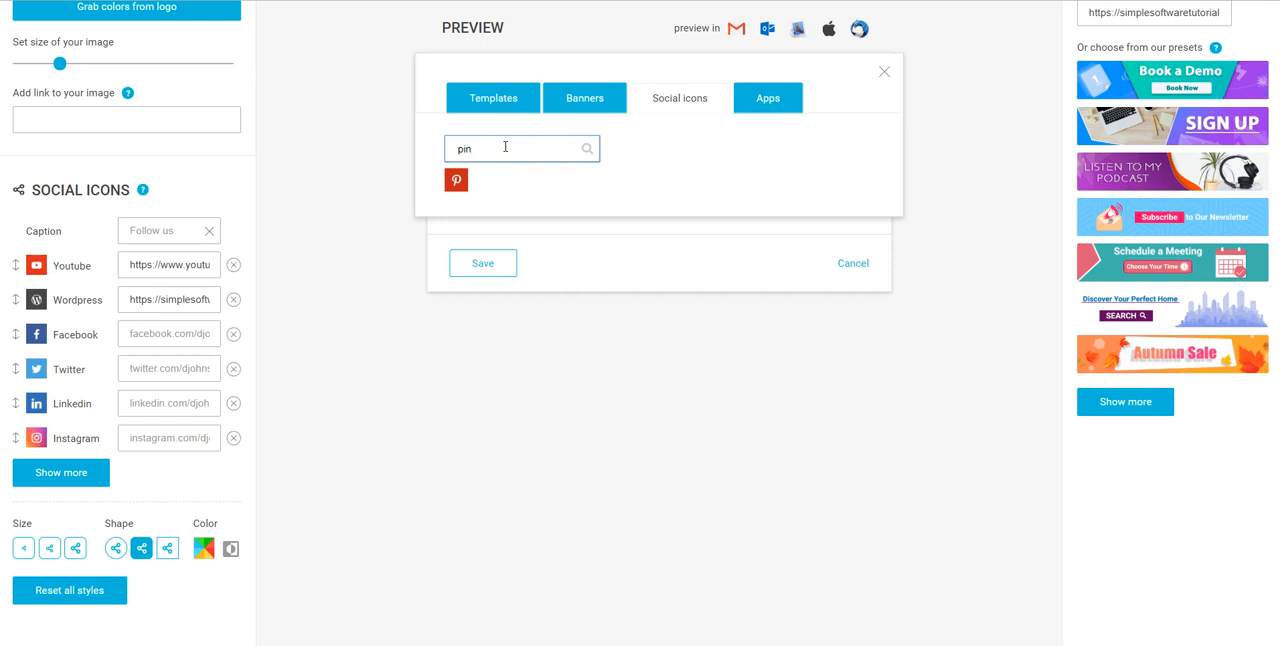
key(BackSpace)
key(BackSpace)
key(BackSpace)
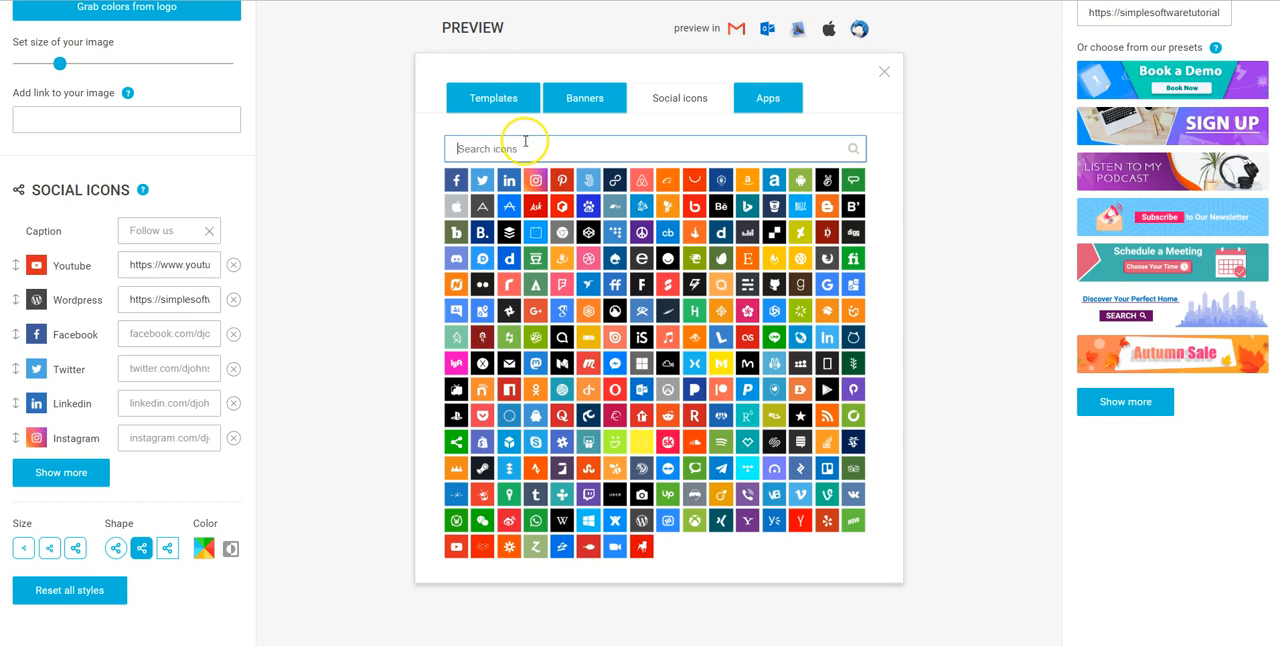
click(561, 179)
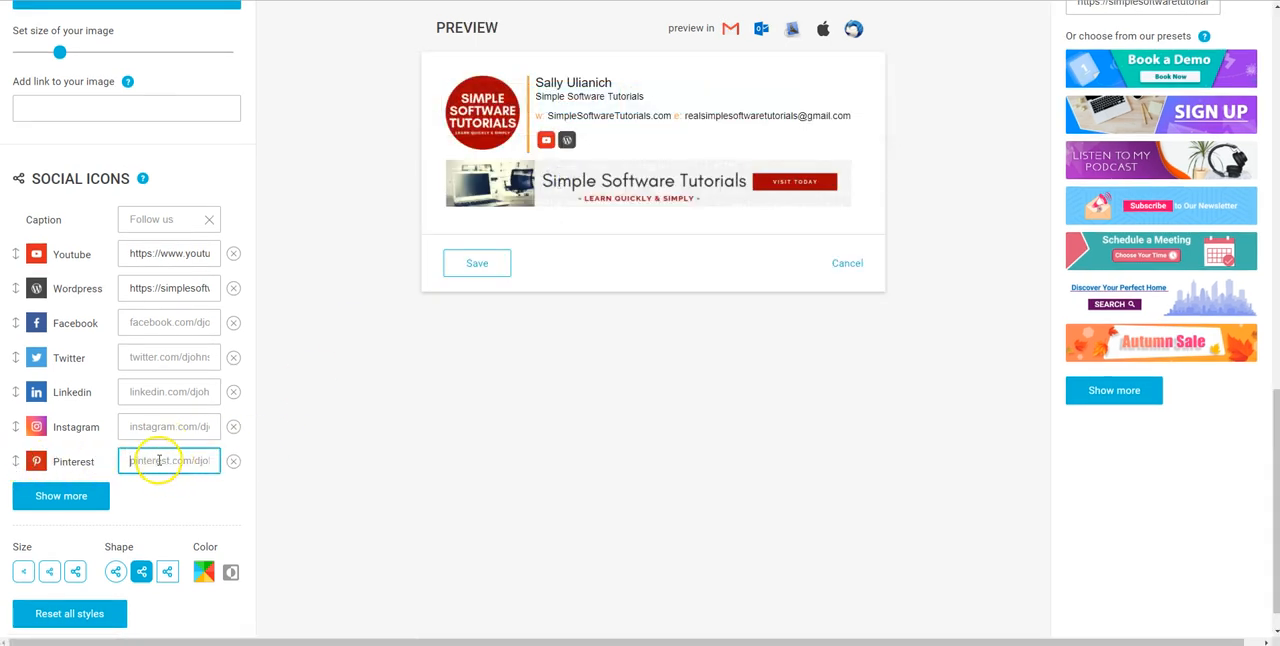
scroll(158, 460, down, 1)
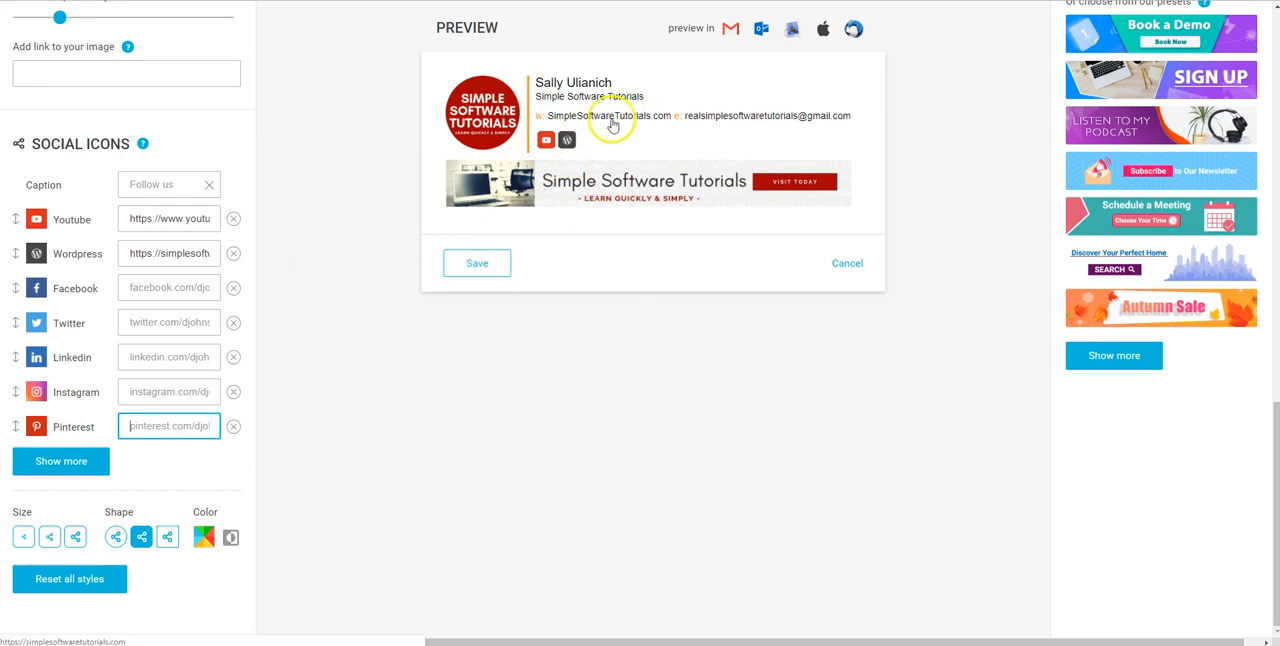
click(385, 222)
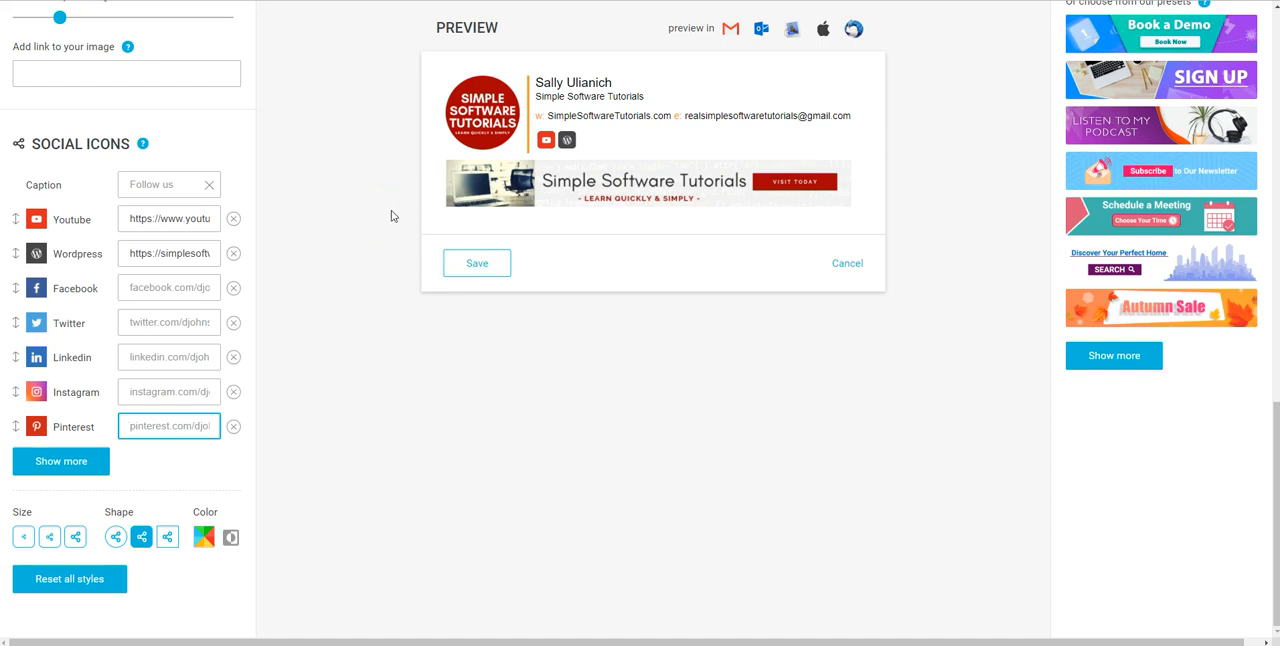
Try the small and large sizes for the social icons, ending on the medium size
click(23, 537)
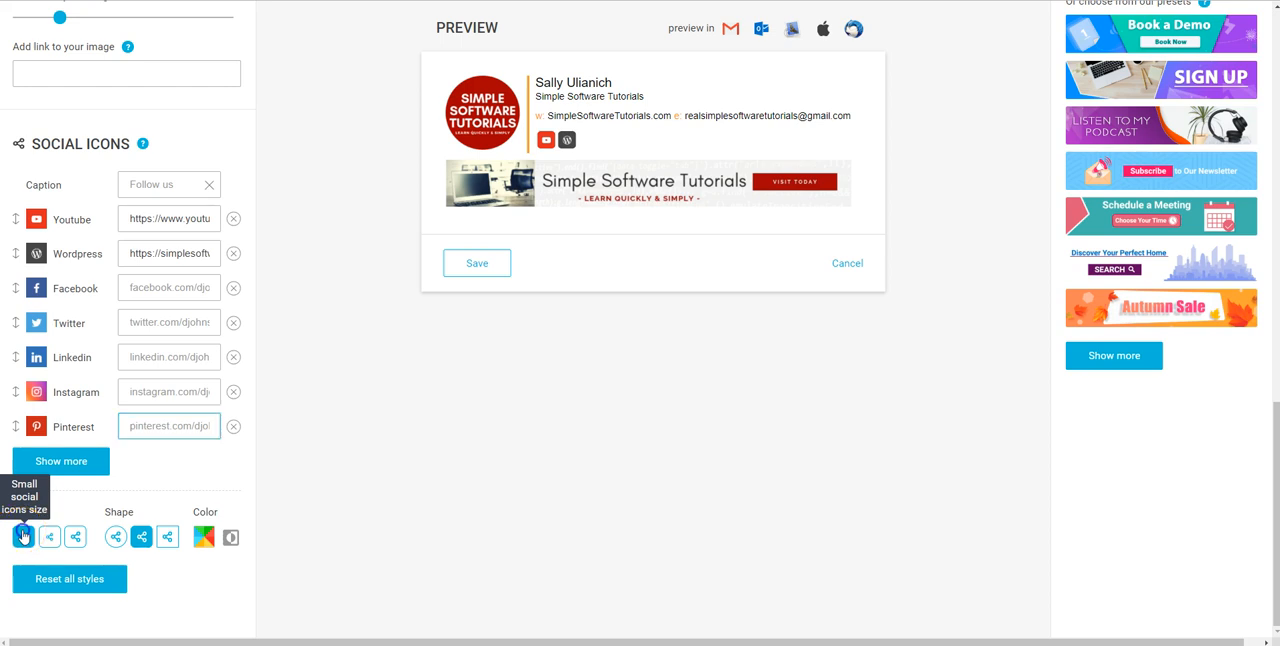
click(73, 537)
click(49, 537)
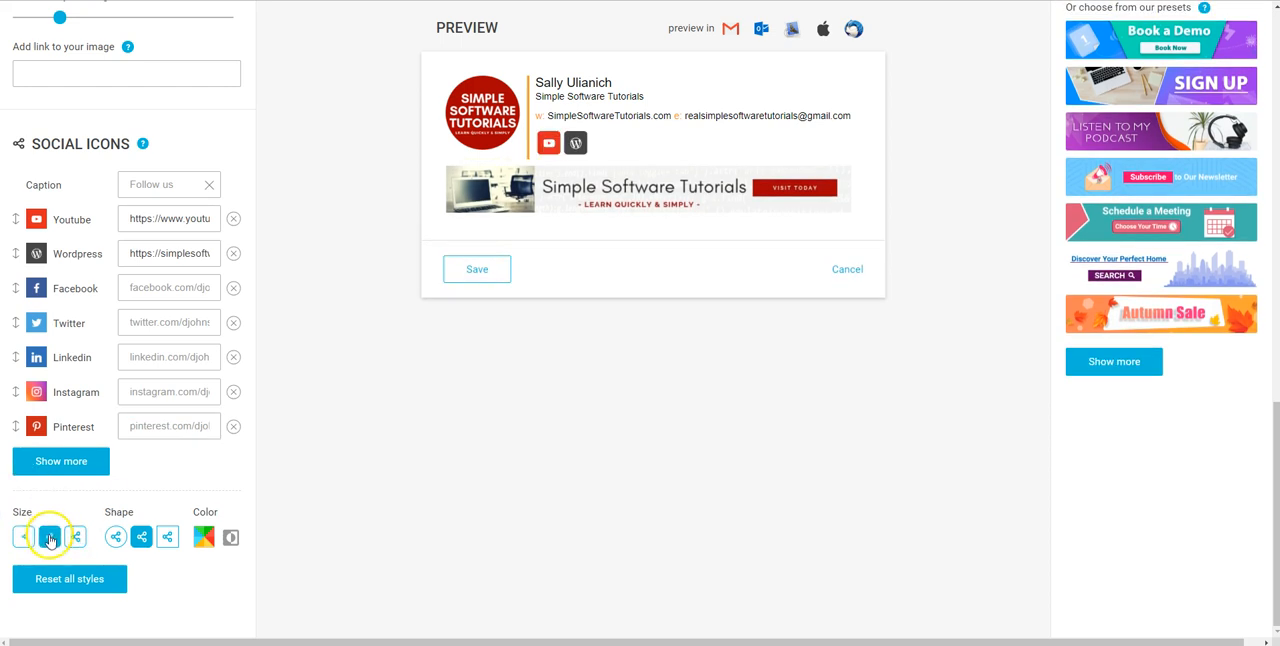
Try circular and square shapes for the social icons, ending on the rounded-square shape
click(116, 537)
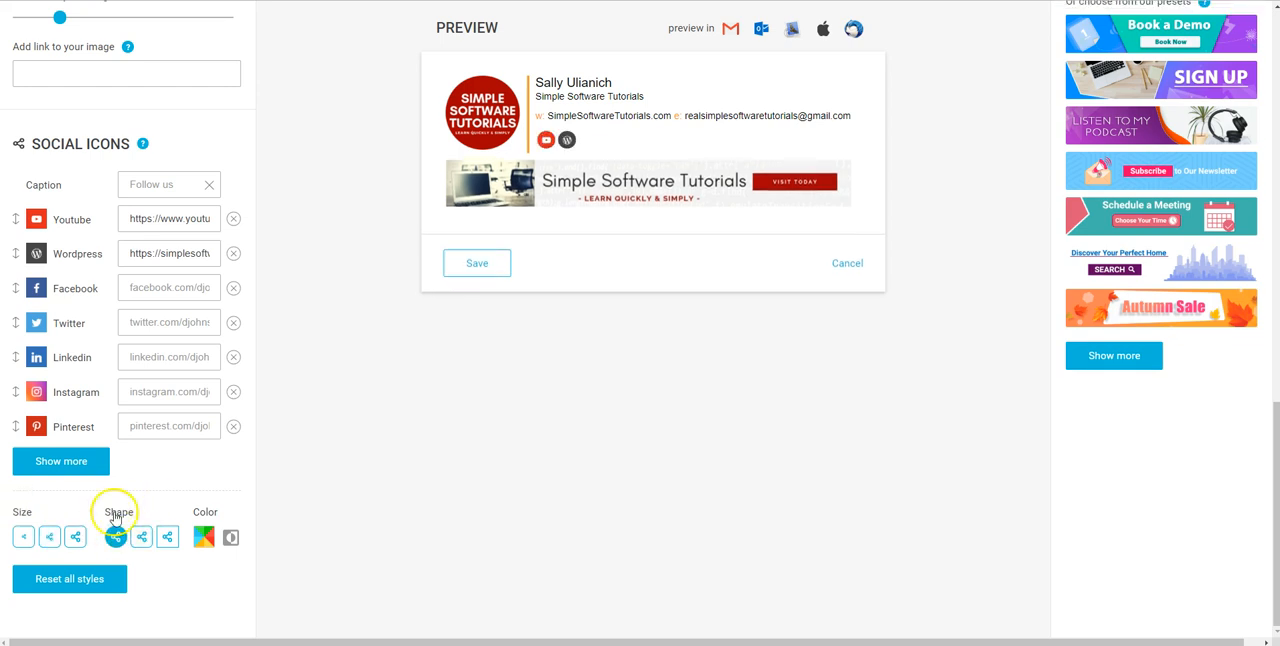
click(167, 537)
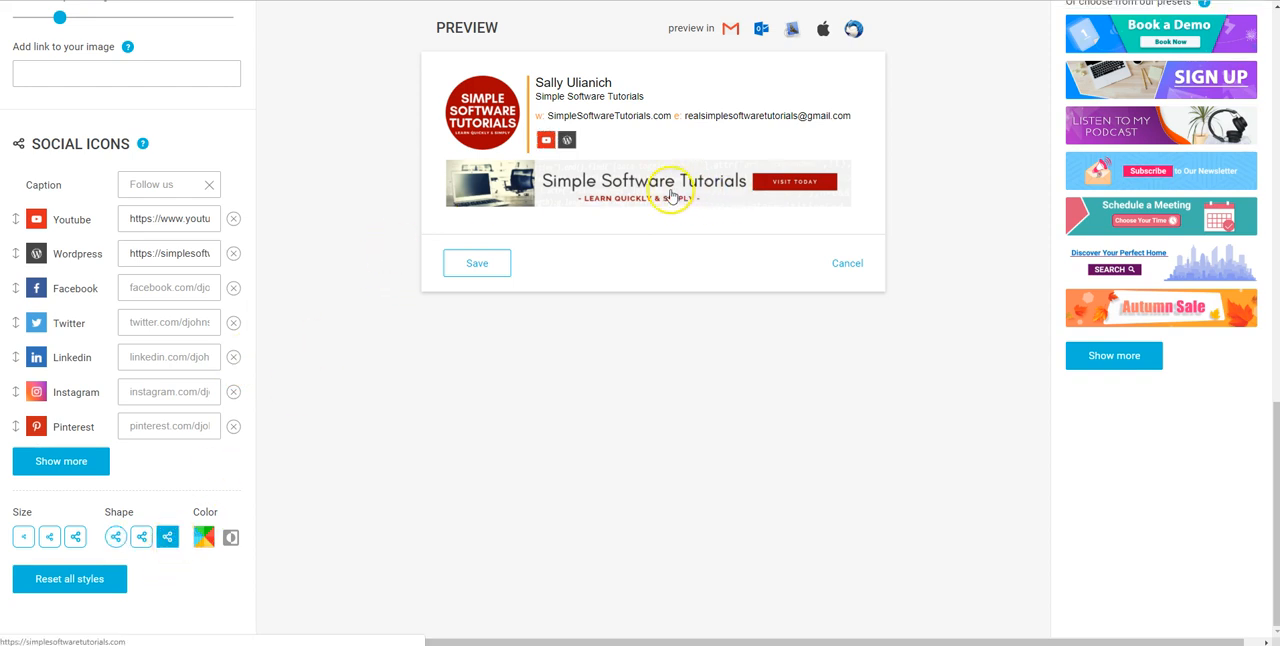
click(142, 539)
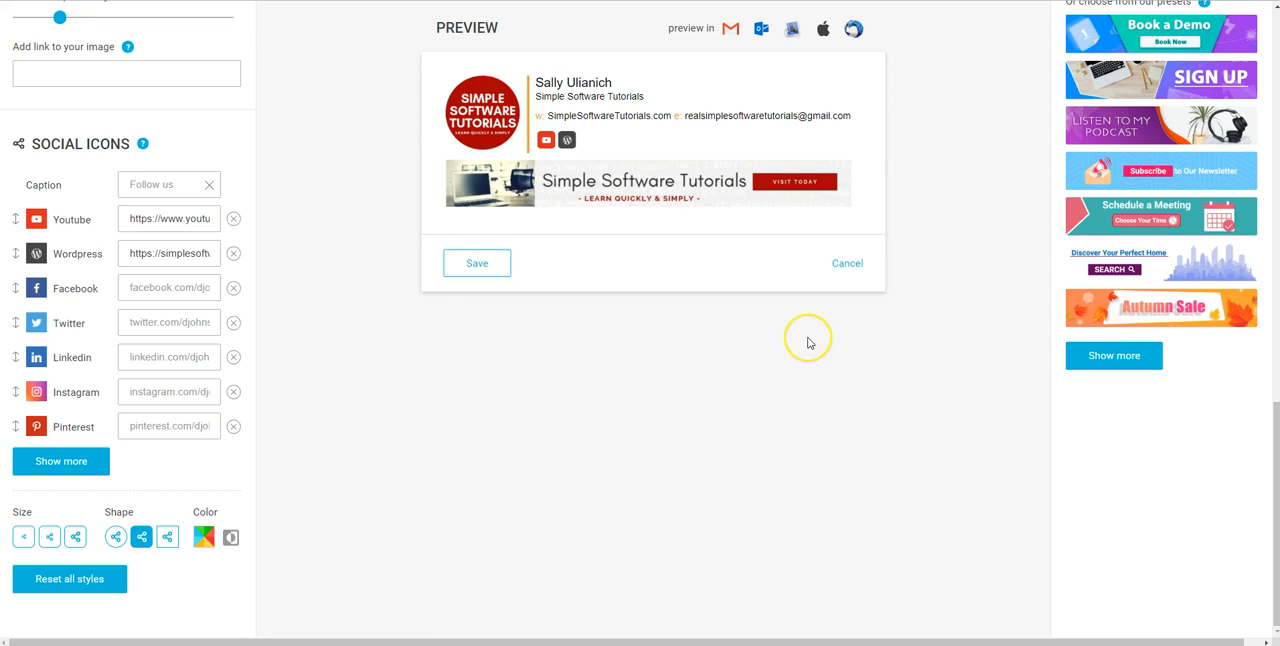
Show the full list of signature apps and examine the social ones
scroll(809, 343, up, 15)
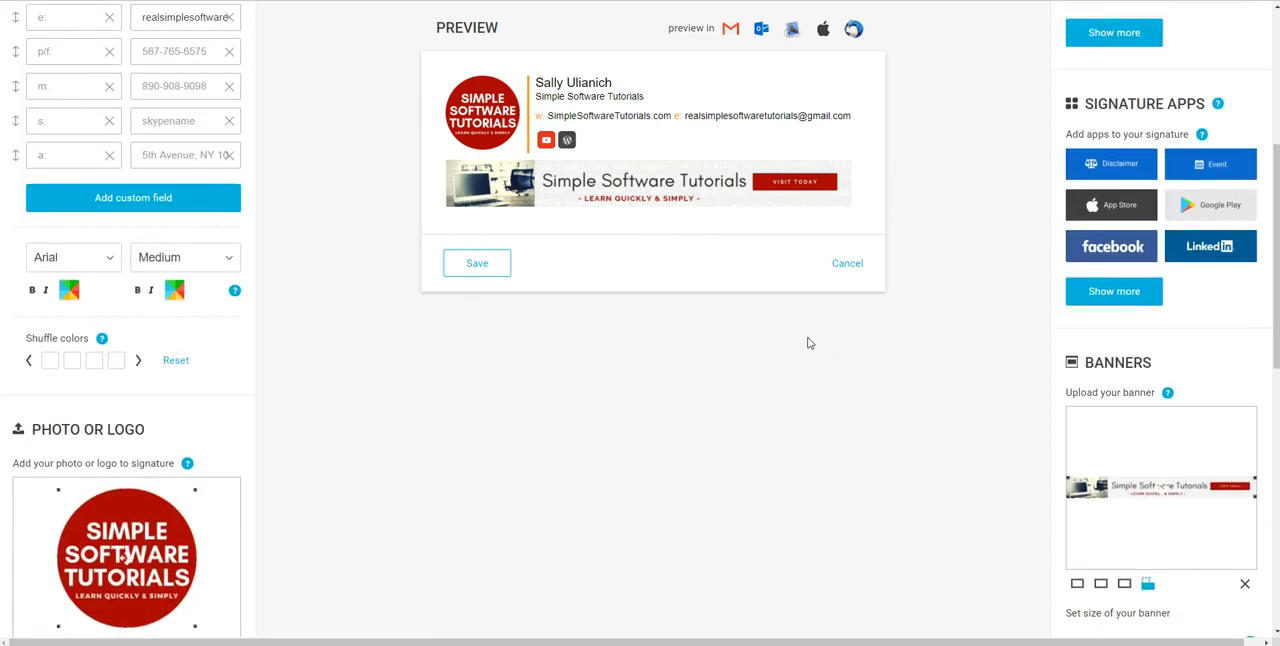
scroll(809, 343, down, 3)
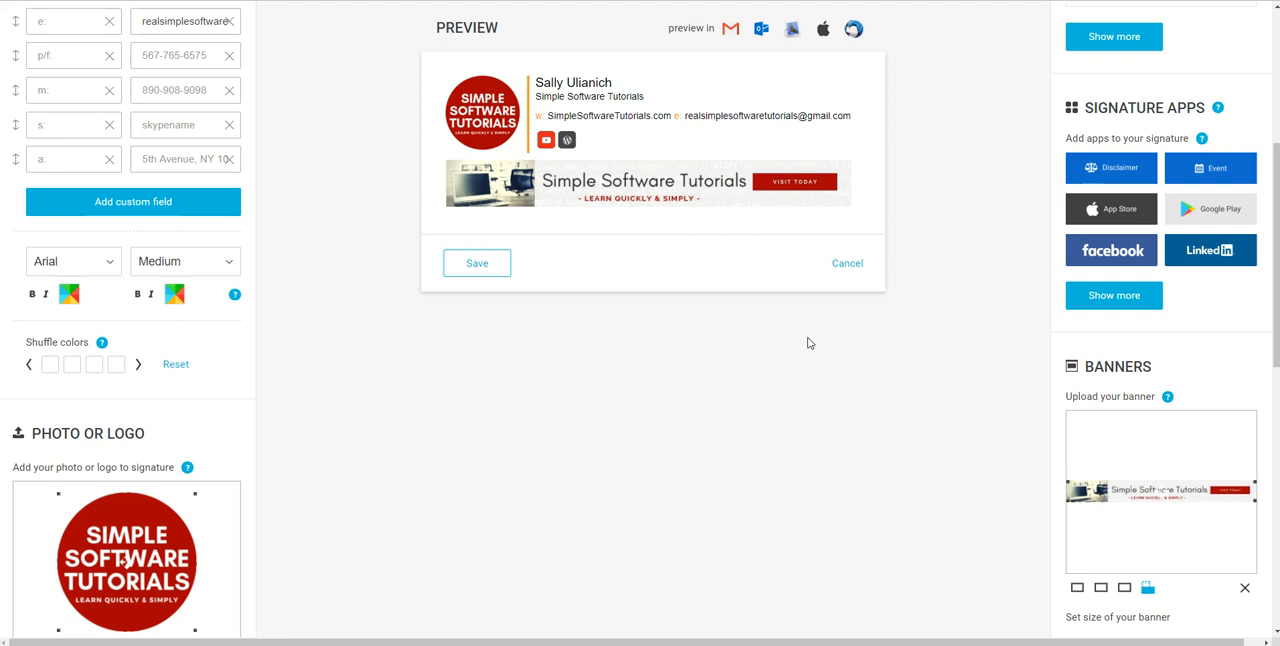
scroll(1080, 170, up, 3)
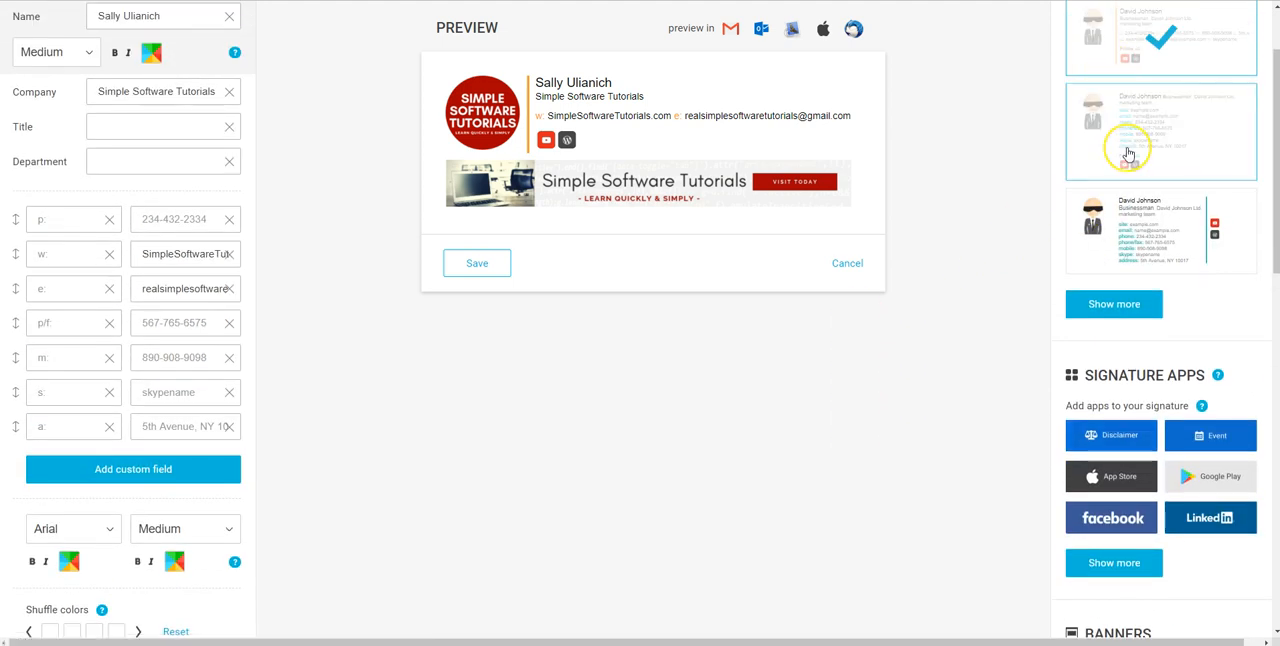
scroll(1128, 153, down, 3)
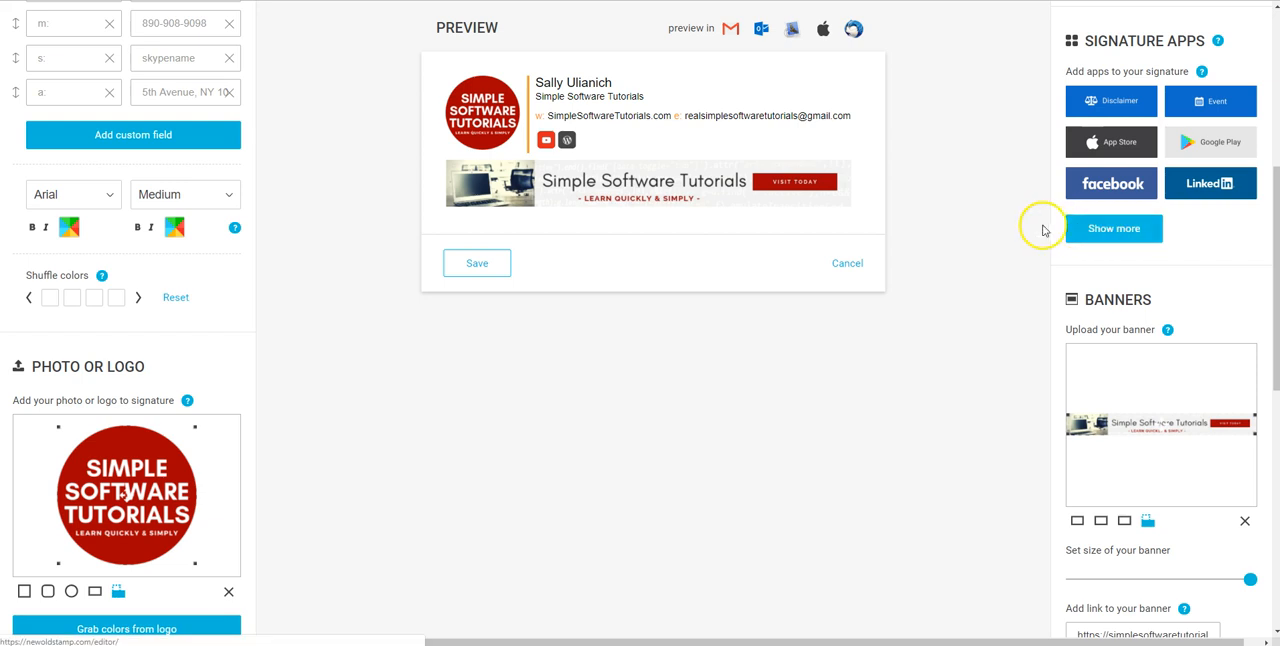
scroll(1090, 260, up, 1)
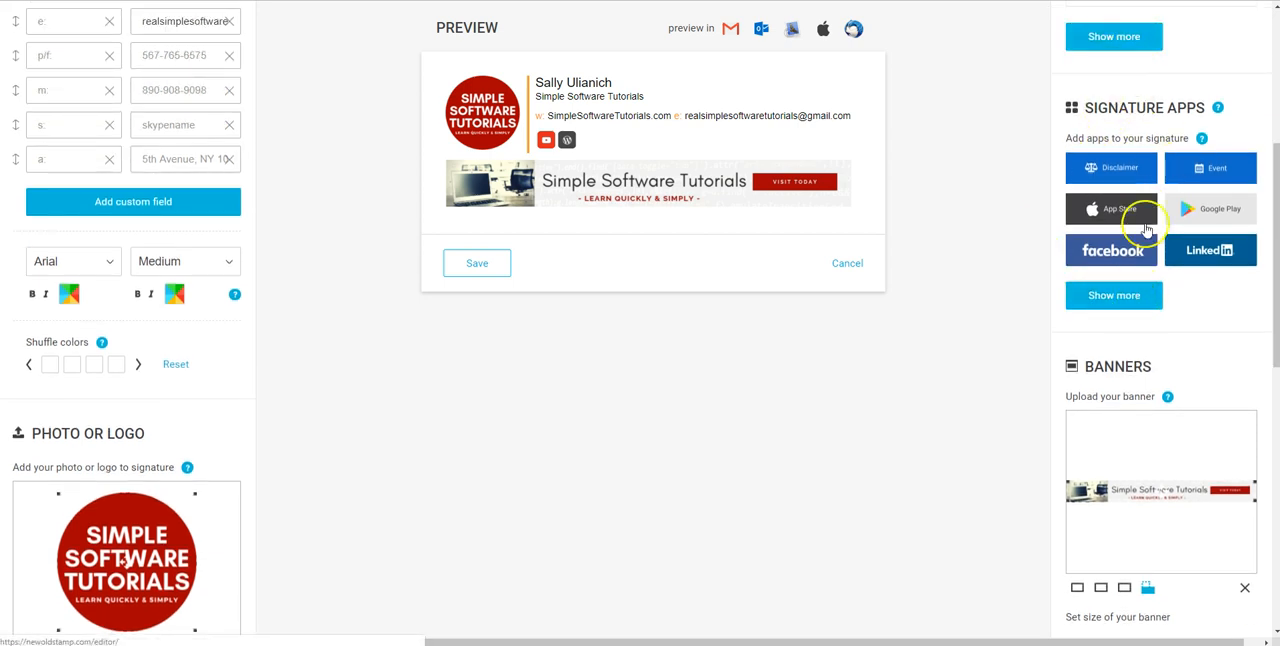
scroll(1120, 90, down, 1)
click(1116, 236)
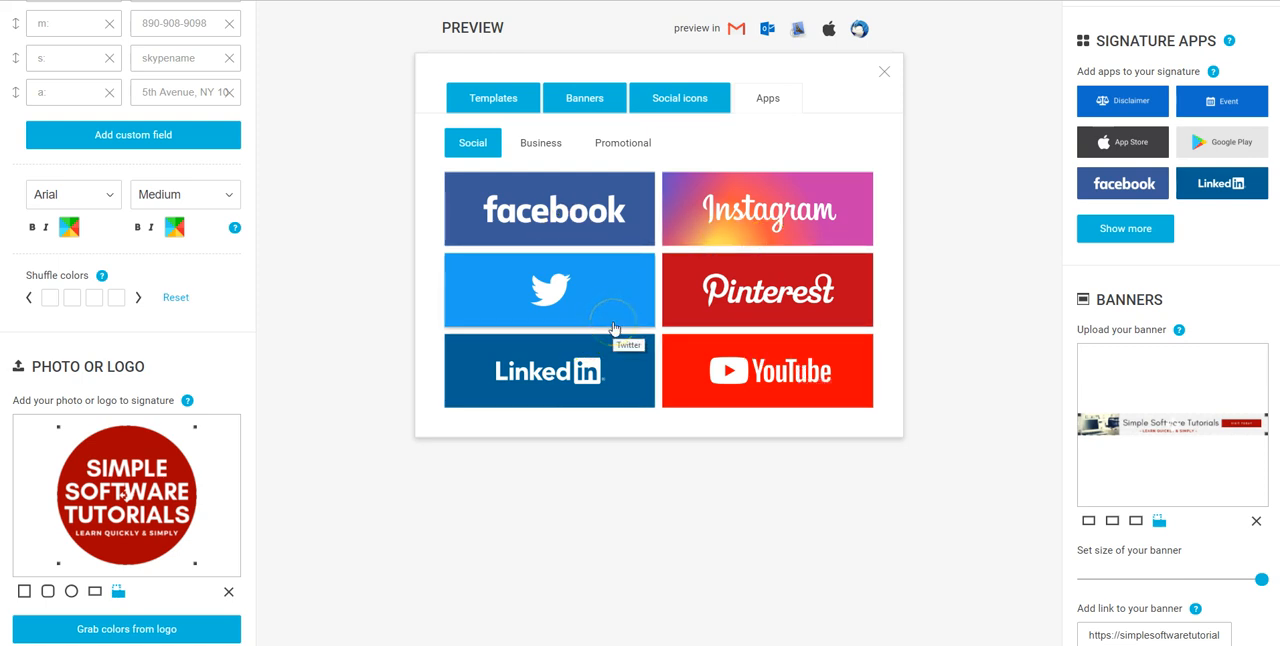
click(548, 210)
Examine the business signature apps, including Disclaimer, App Store, Google Play, eBay and Amazon
click(540, 146)
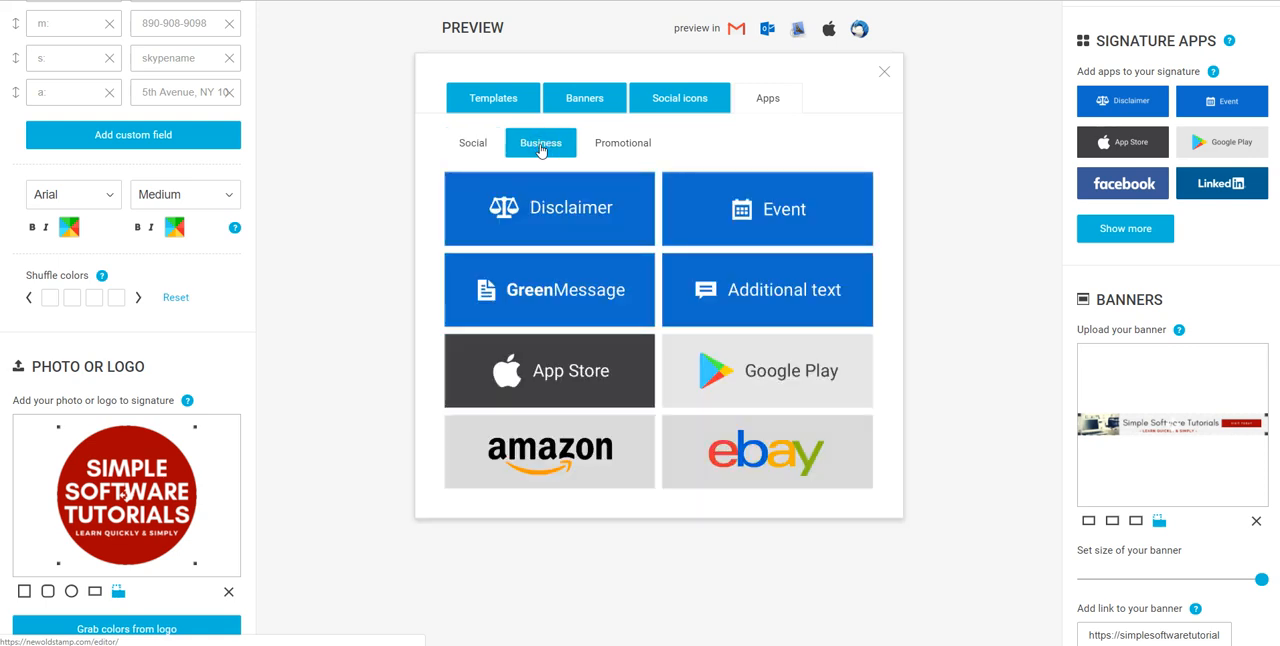
click(536, 212)
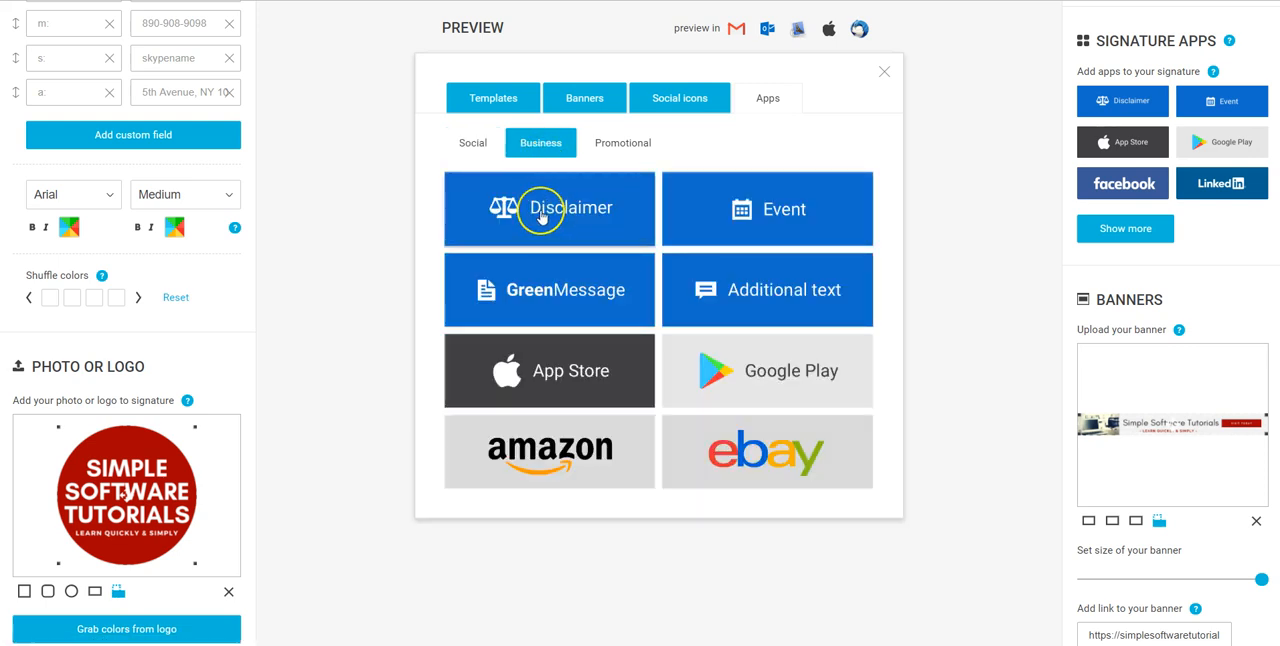
click(511, 367)
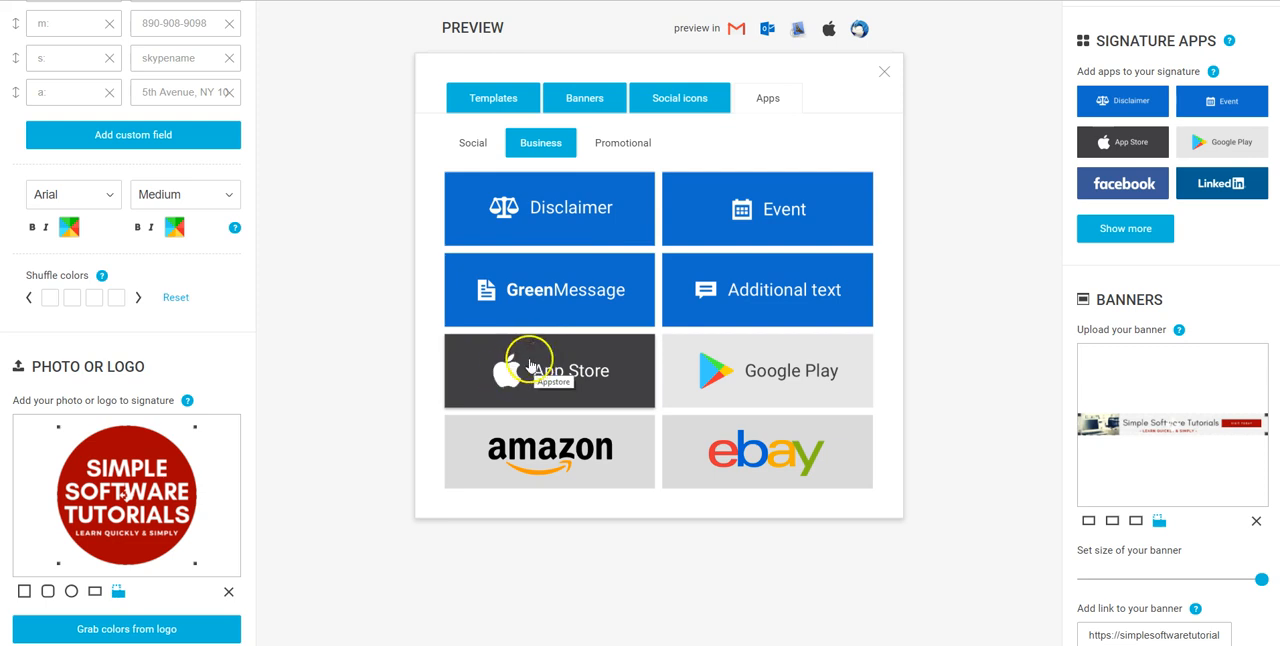
click(802, 379)
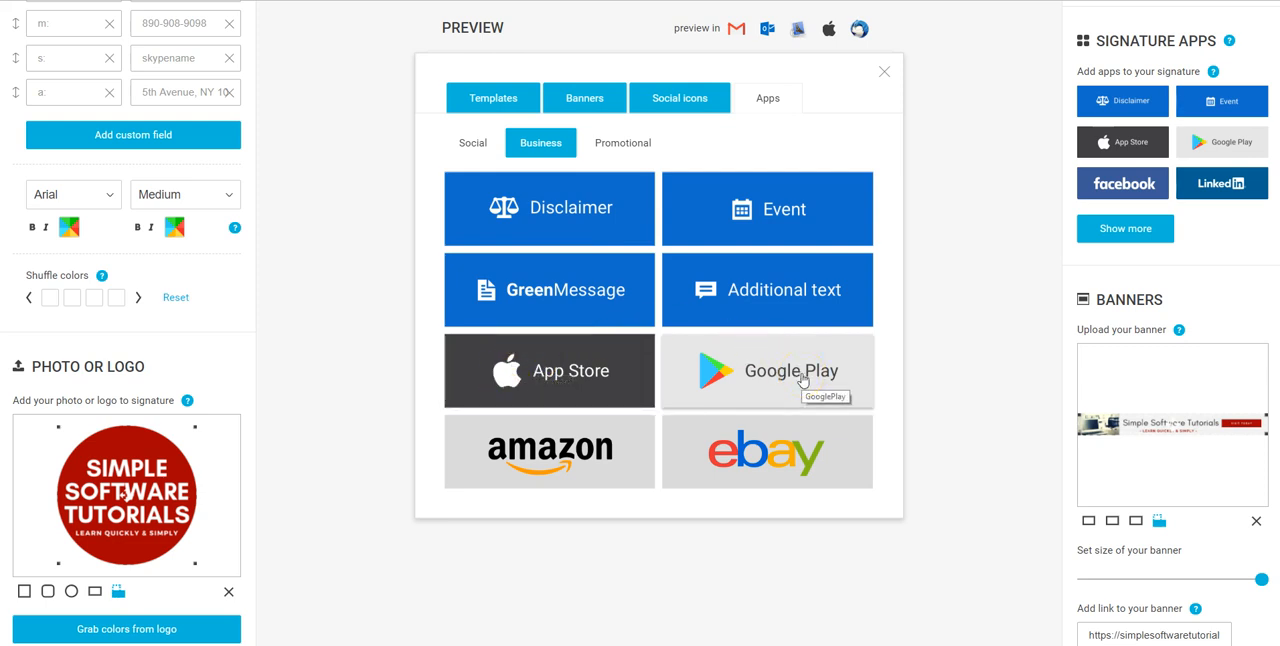
click(795, 460)
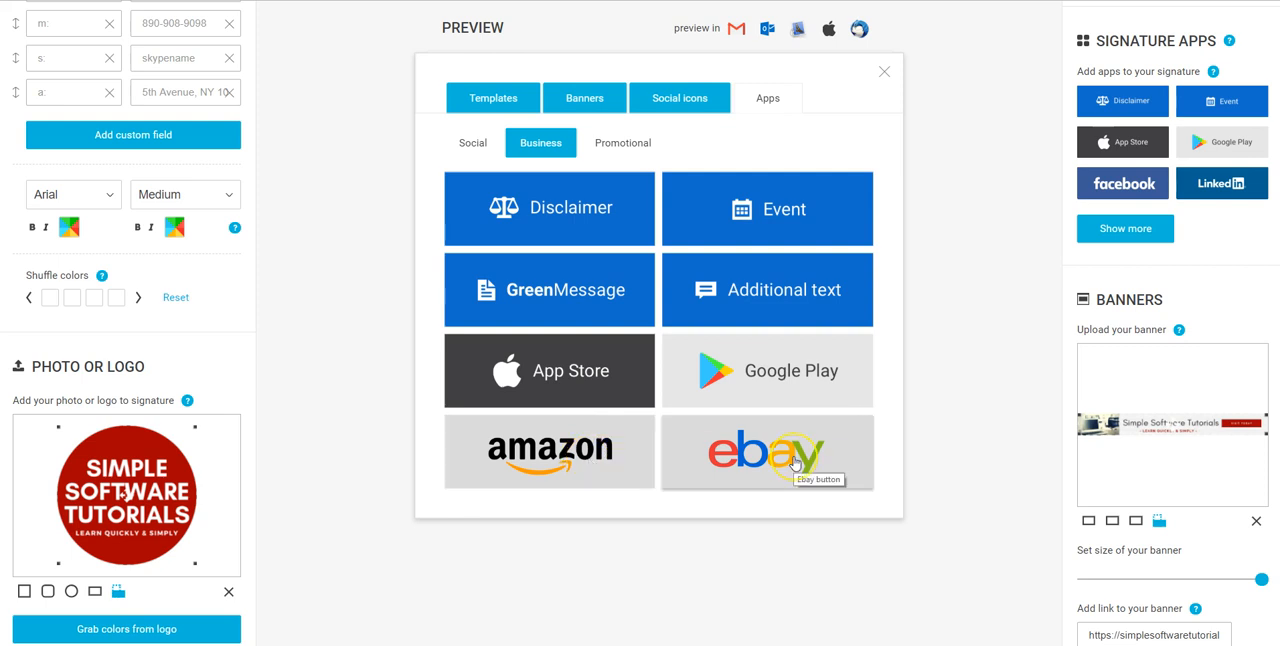
click(624, 453)
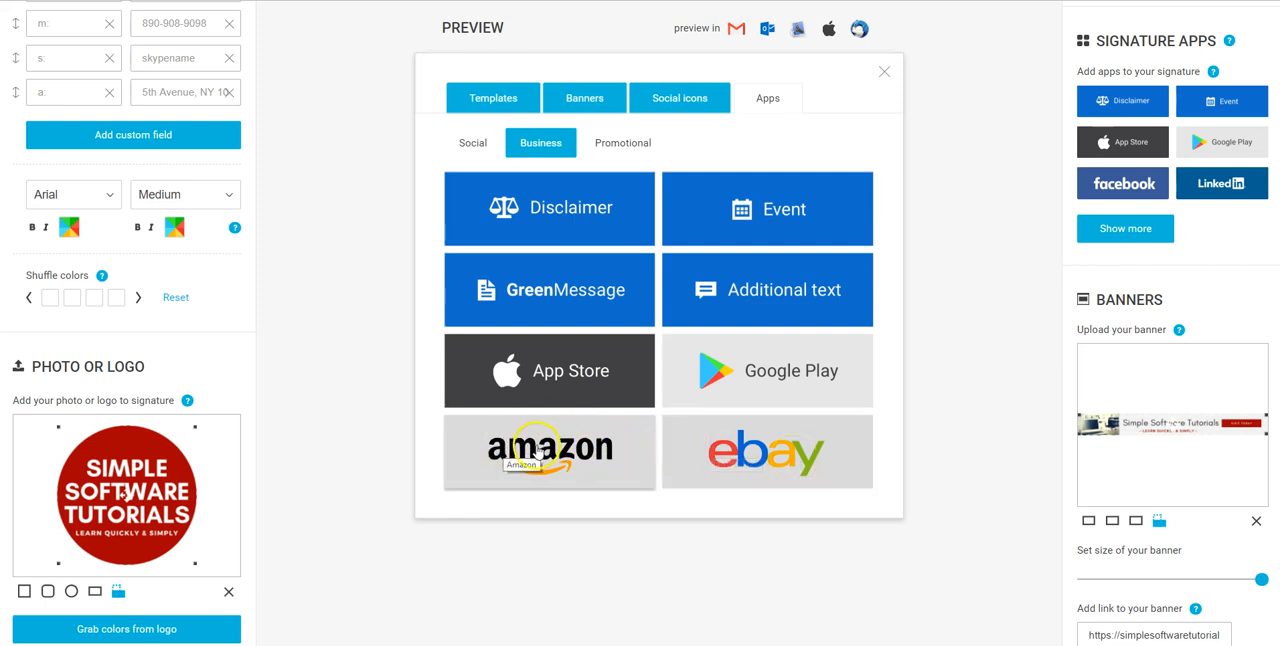
Examine the promotional buttons with "Reserve it" selected and the profile URL field, and close the app list without adding one
click(615, 146)
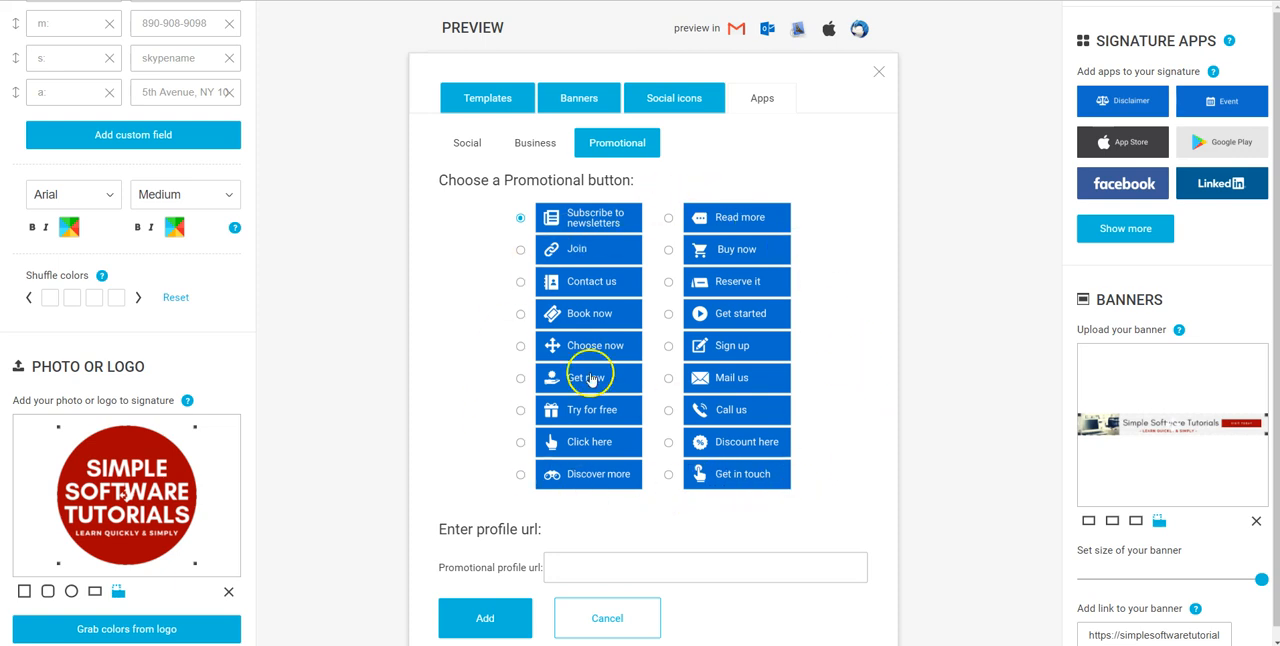
click(668, 282)
click(615, 568)
click(485, 618)
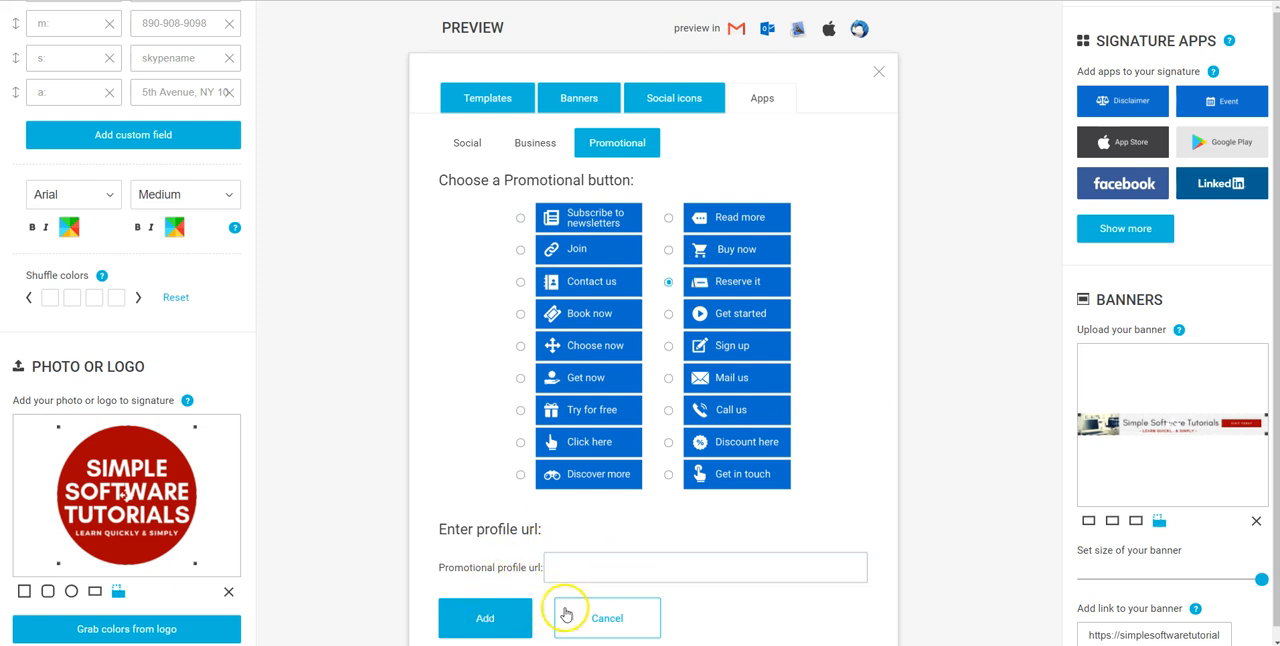
click(880, 75)
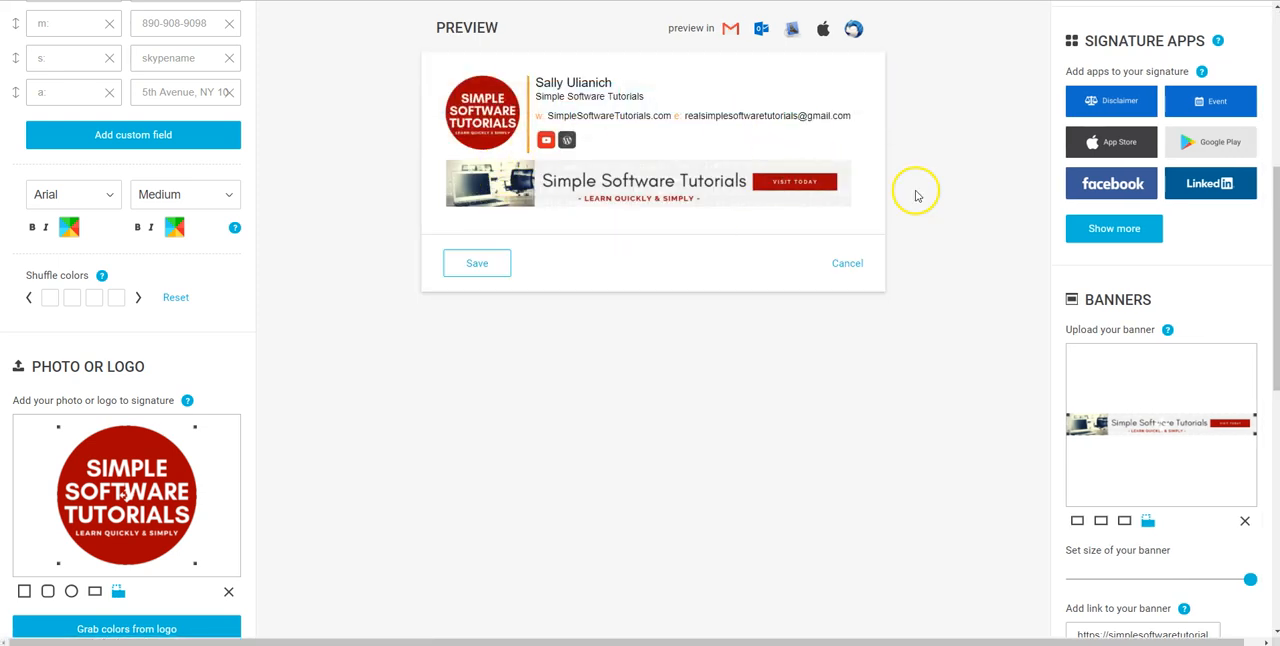
Examine the banner's link field and presets, browse the full banner gallery and its categories, and close the gallery
scroll(1014, 197, down, 2)
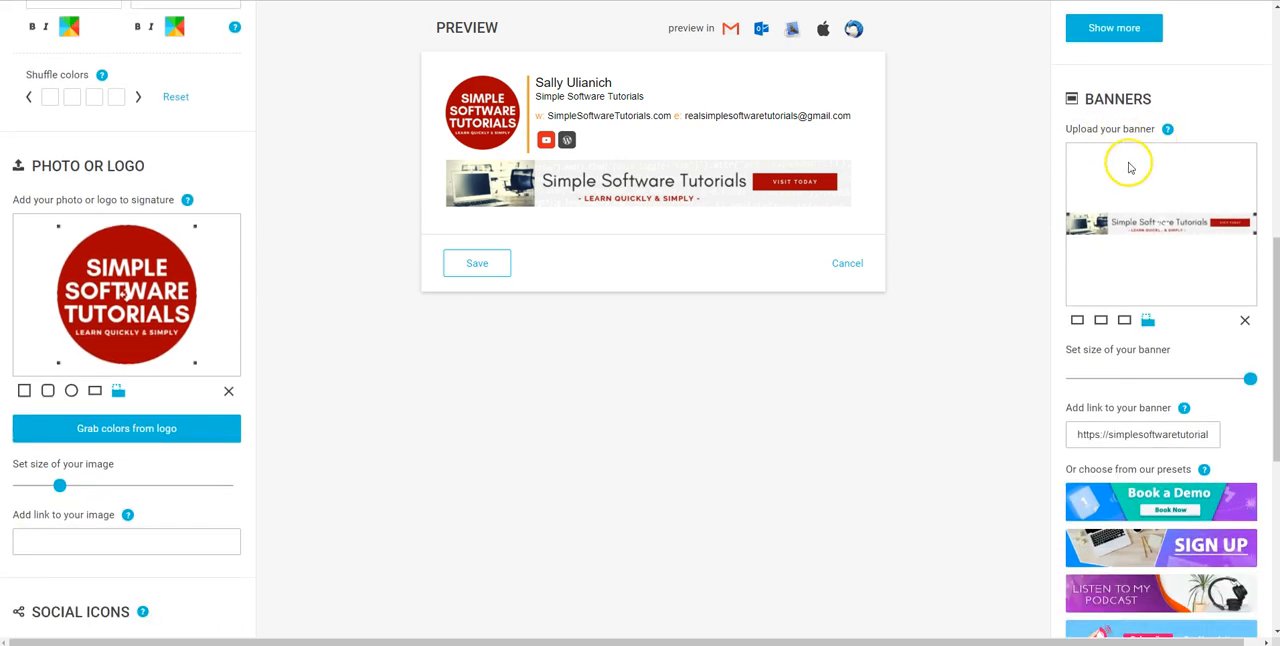
click(1138, 425)
scroll(1138, 424, down, 3)
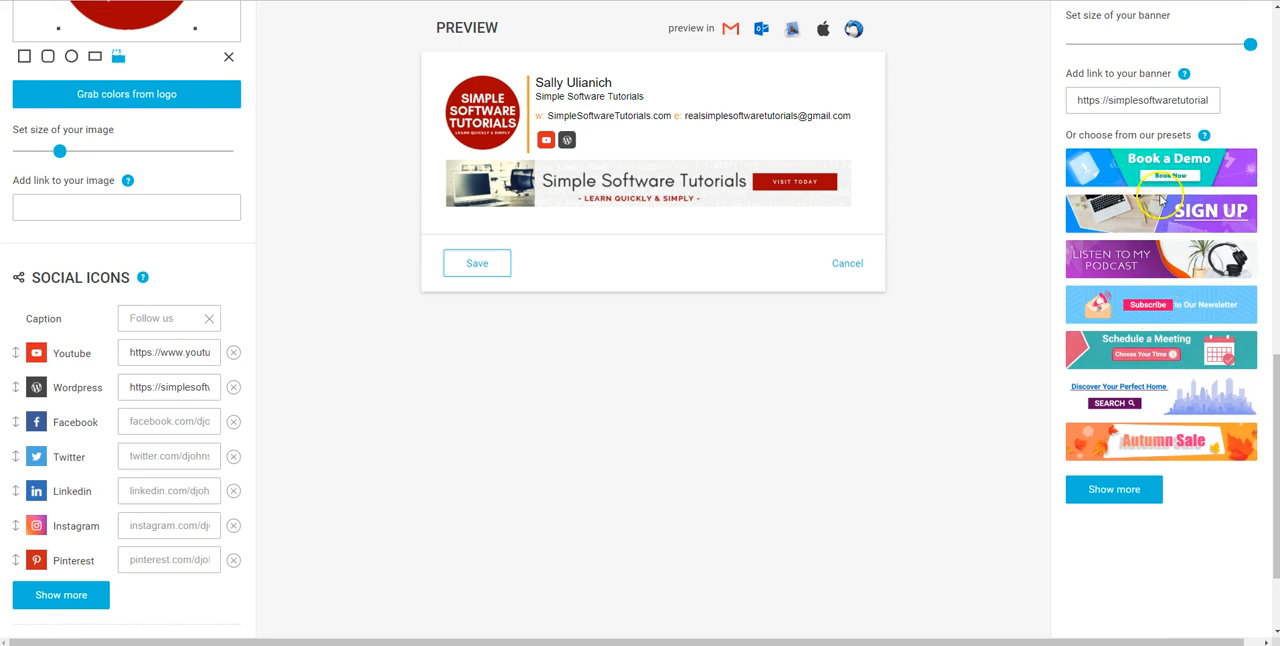
click(1118, 492)
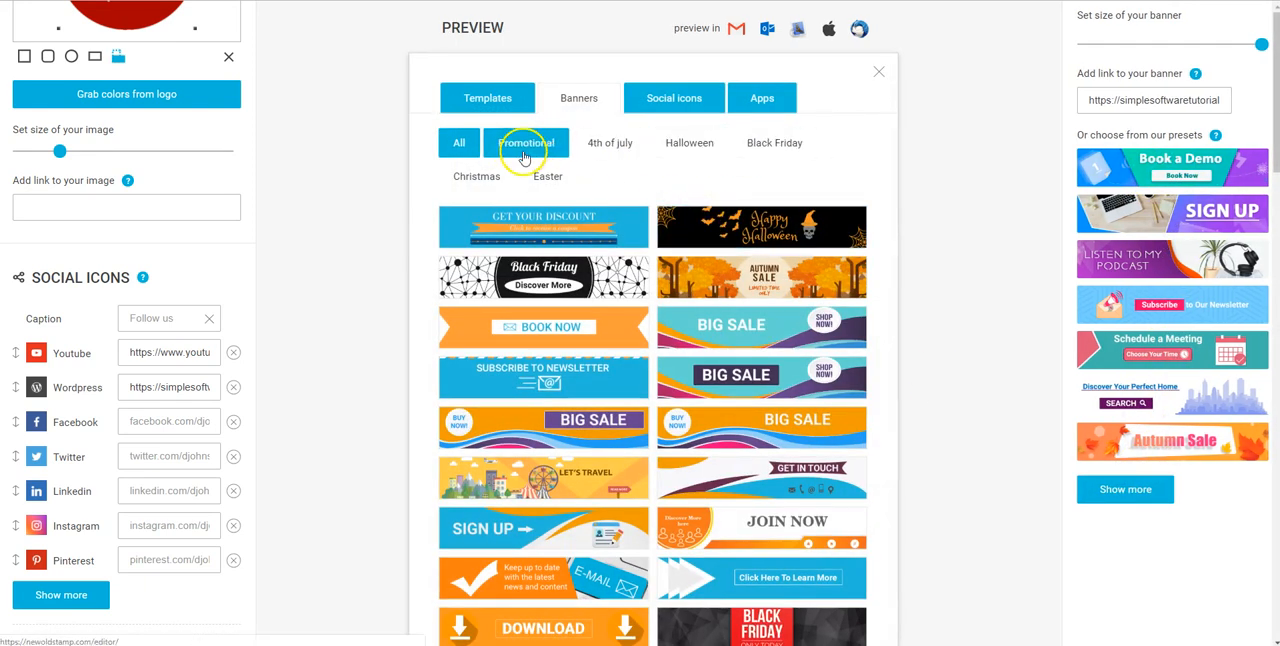
scroll(627, 180, down, 1)
scroll(627, 180, down, 2)
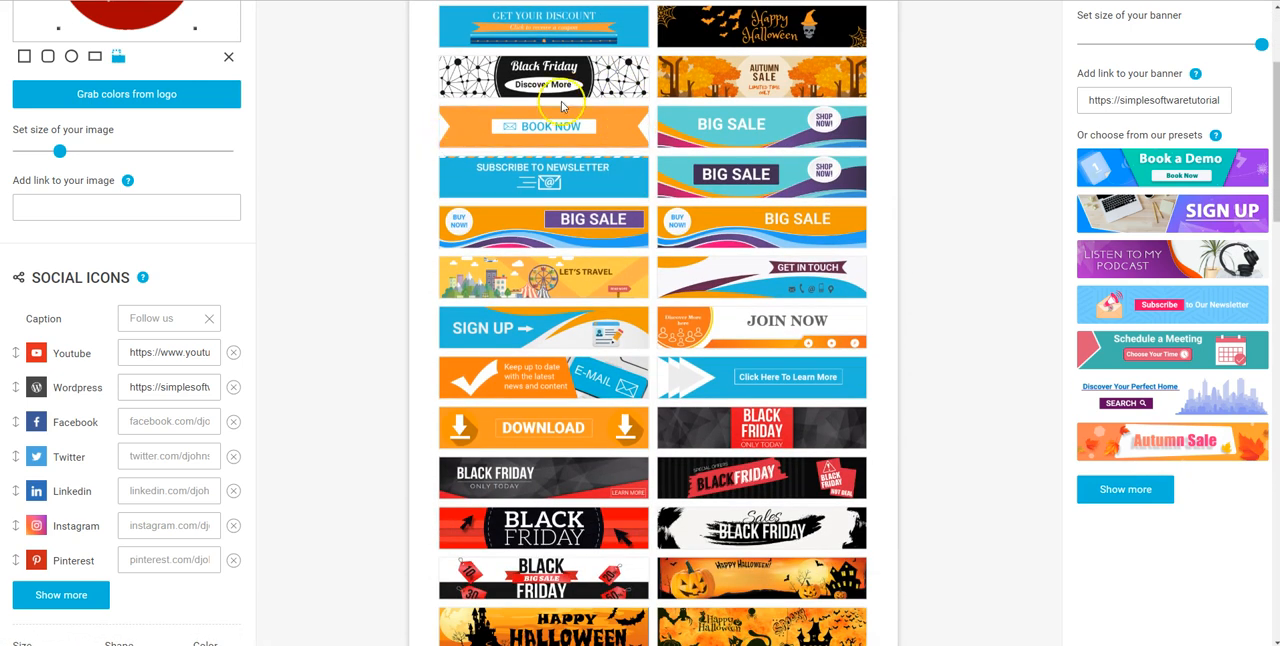
scroll(563, 110, down, 3)
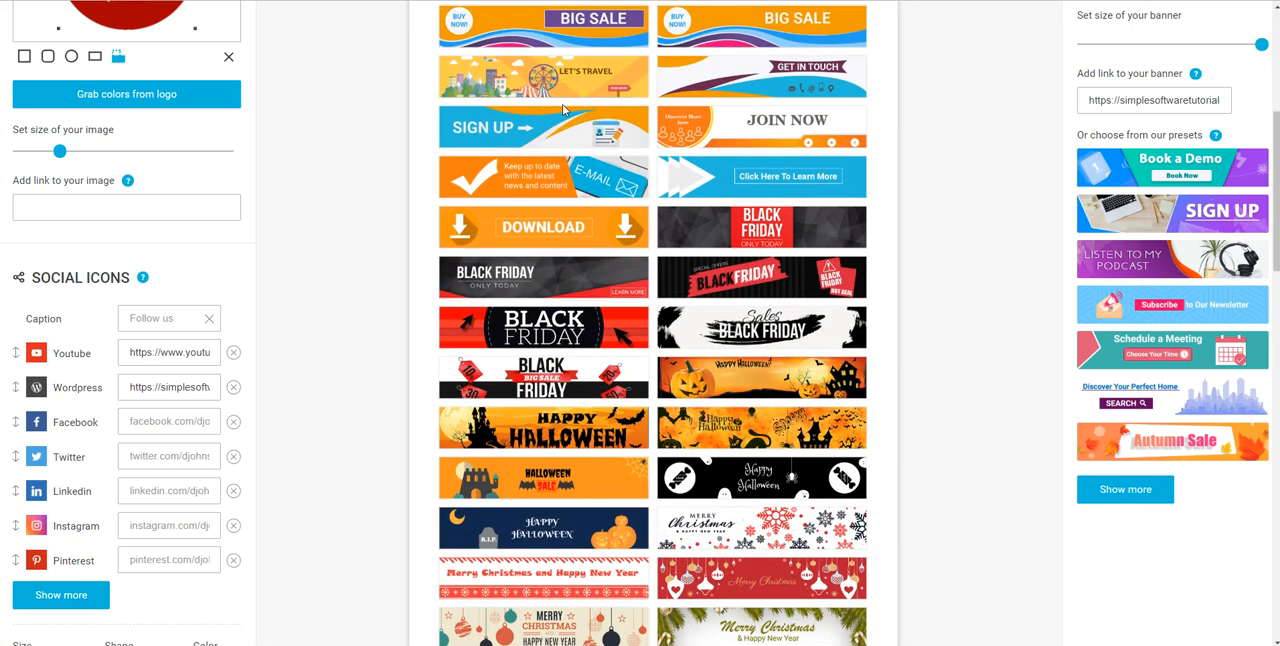
scroll(563, 110, down, 3)
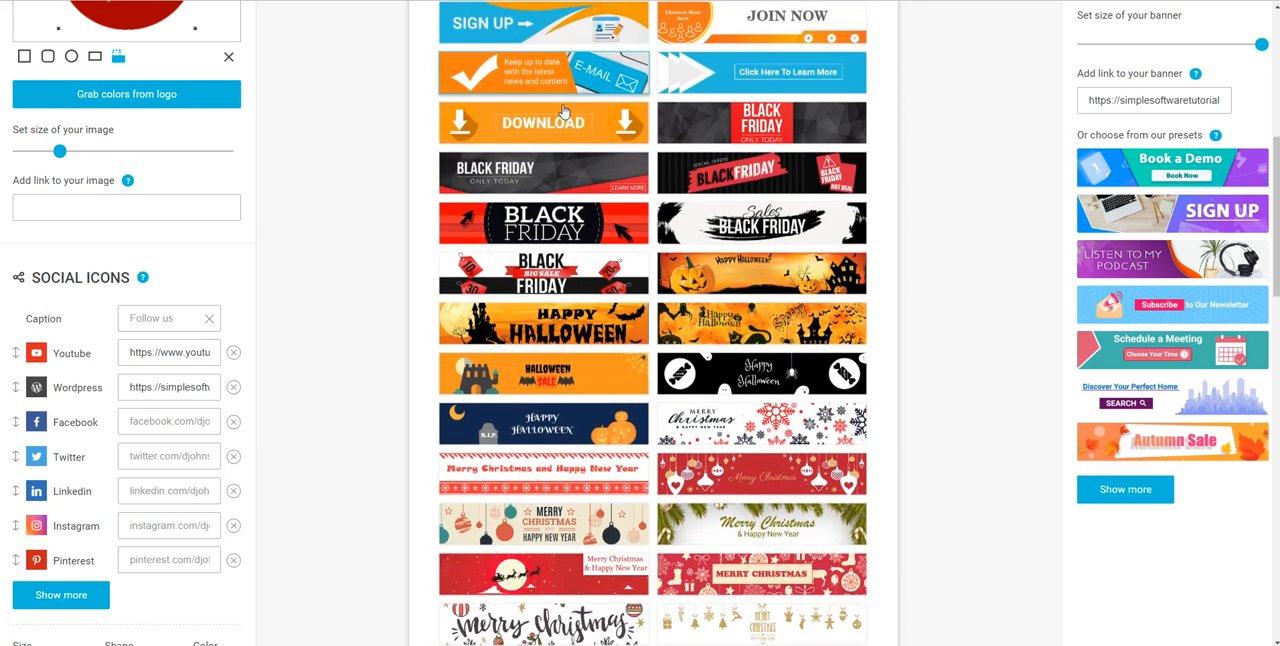
scroll(563, 110, down, 4)
scroll(563, 110, up, 12)
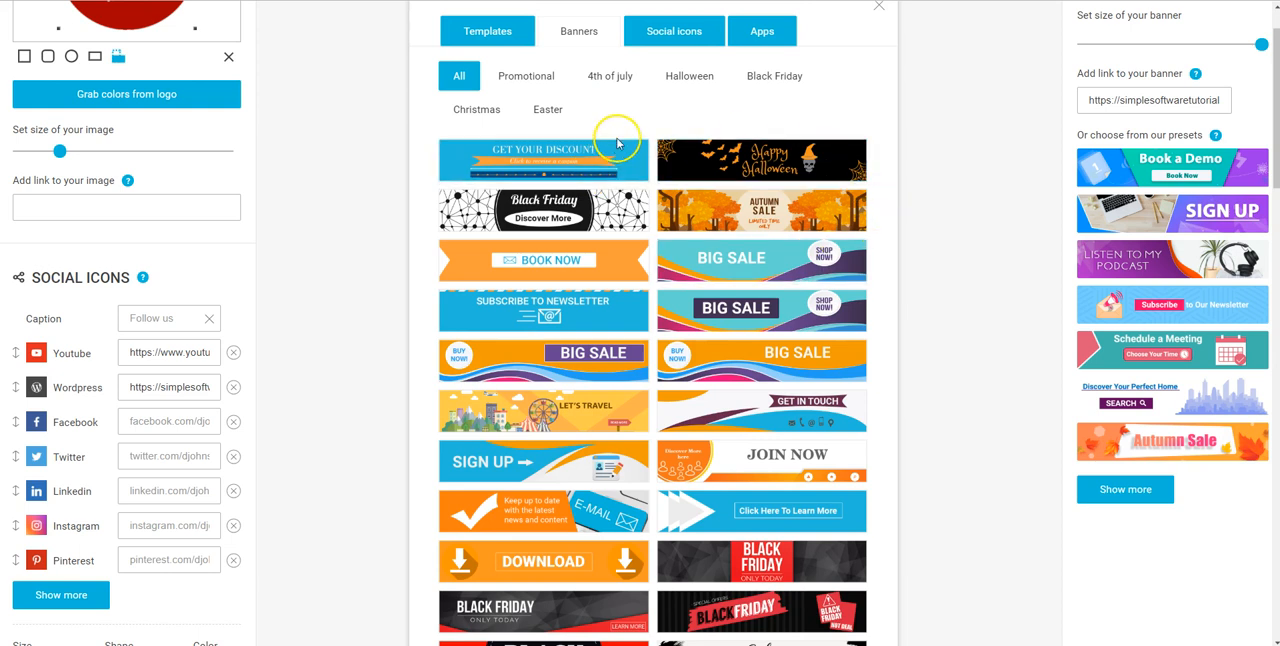
scroll(617, 143, up, 1)
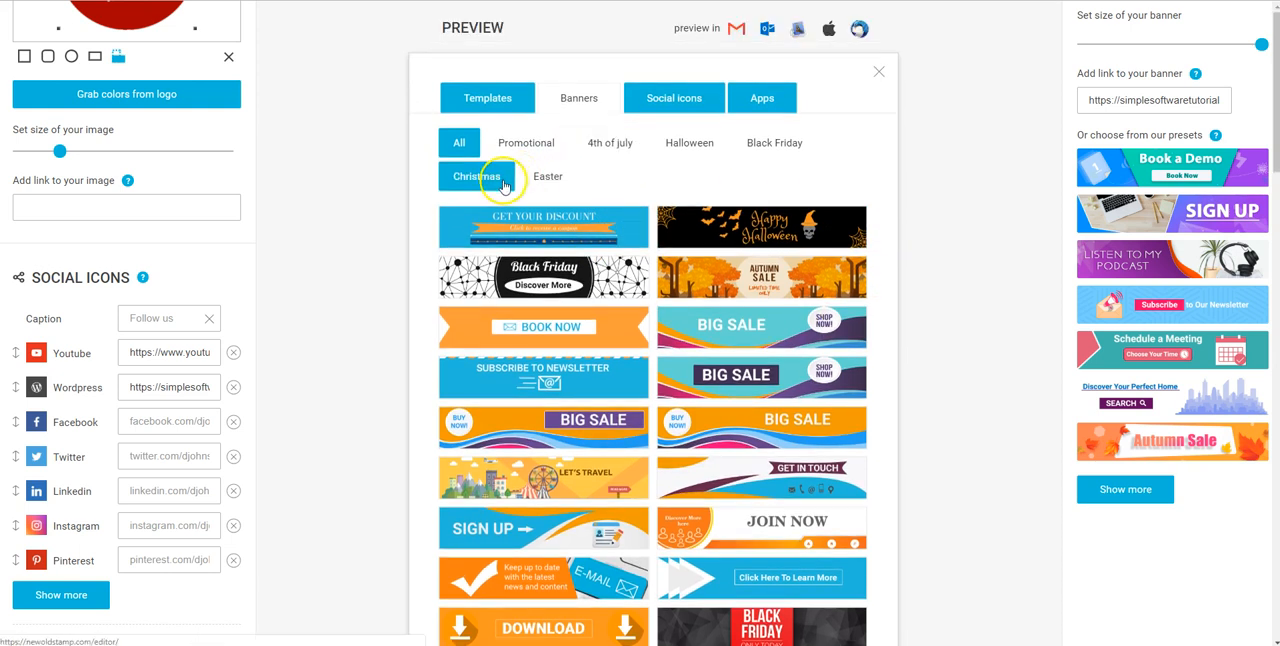
click(875, 70)
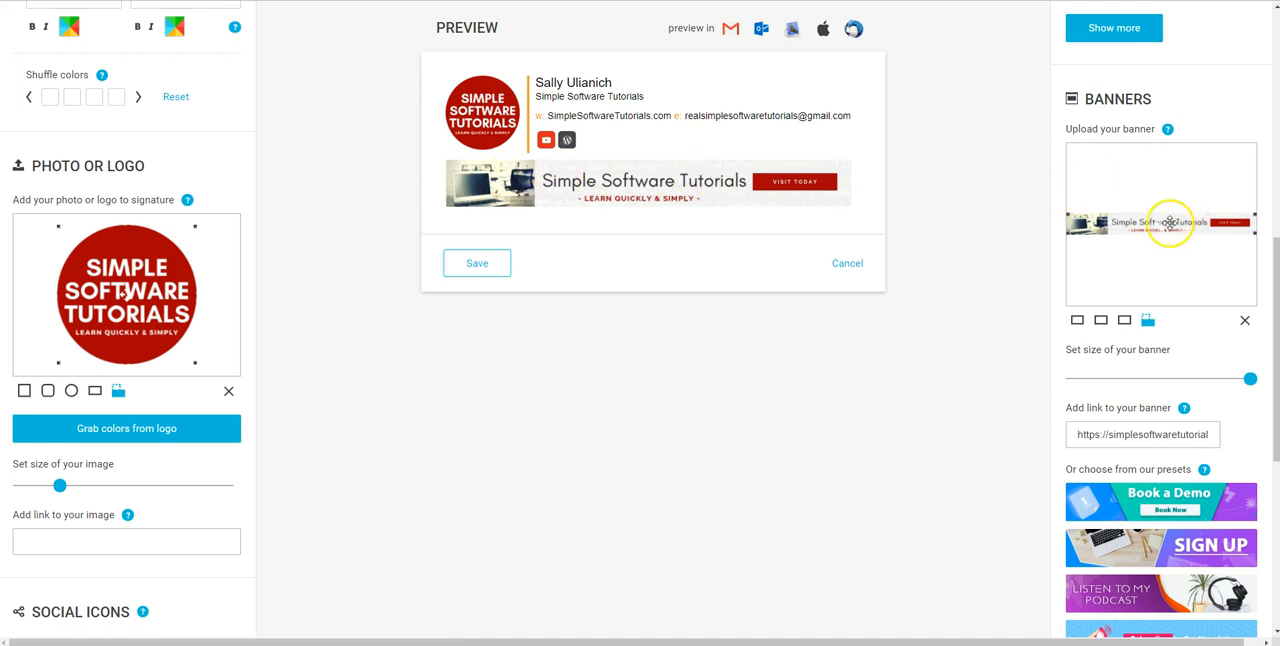
Cancel editing the signature and leave the editor, discarding the unsaved changes
mouse_move(1249, 380)
mouse_down()
mouse_move(1148, 377)
mouse_move(1259, 382)
mouse_up()
scroll(944, 295, up, 7)
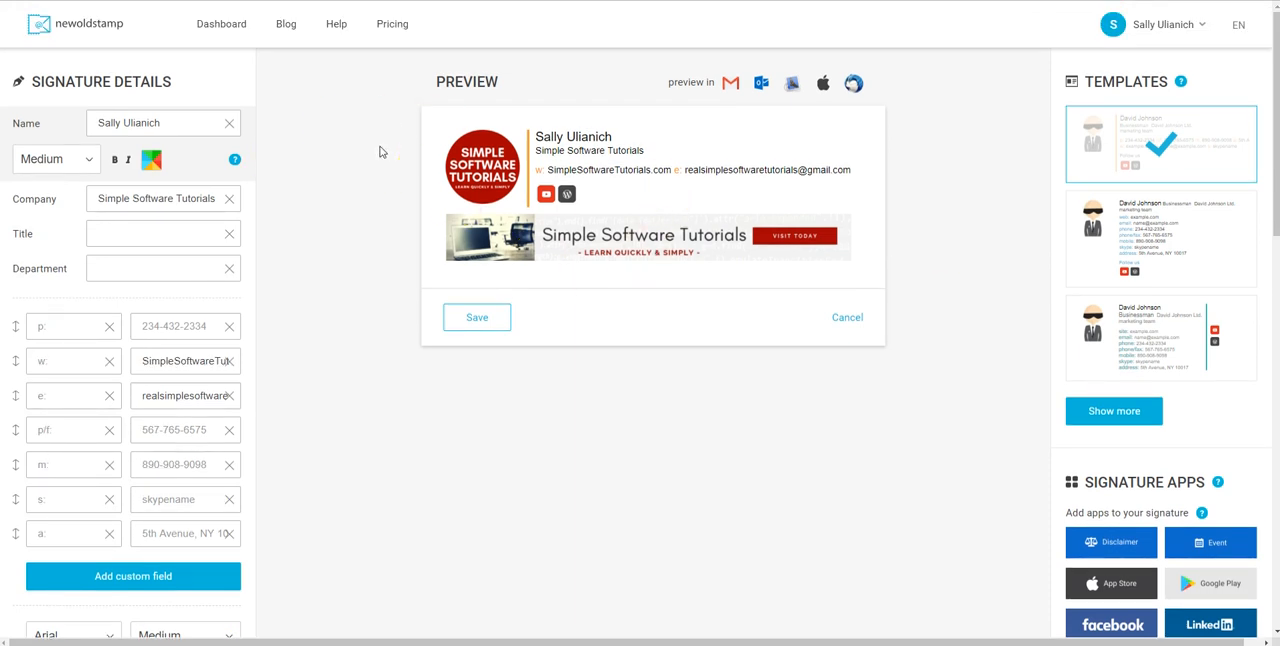
click(847, 318)
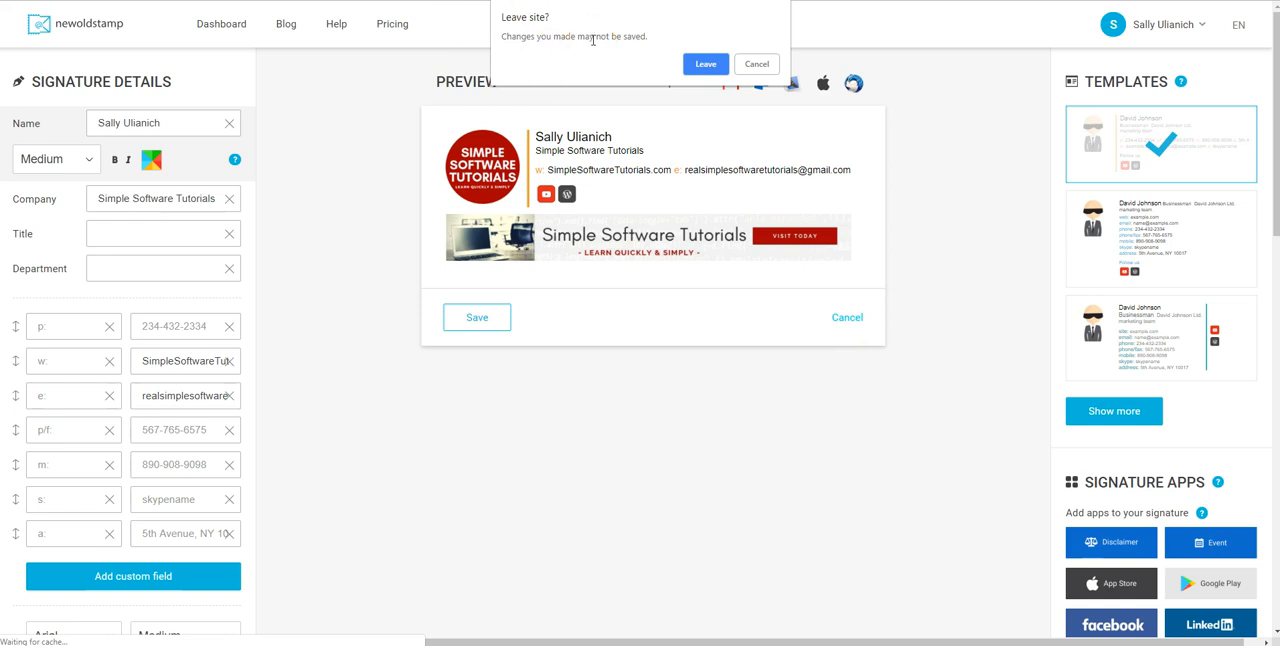
click(702, 63)
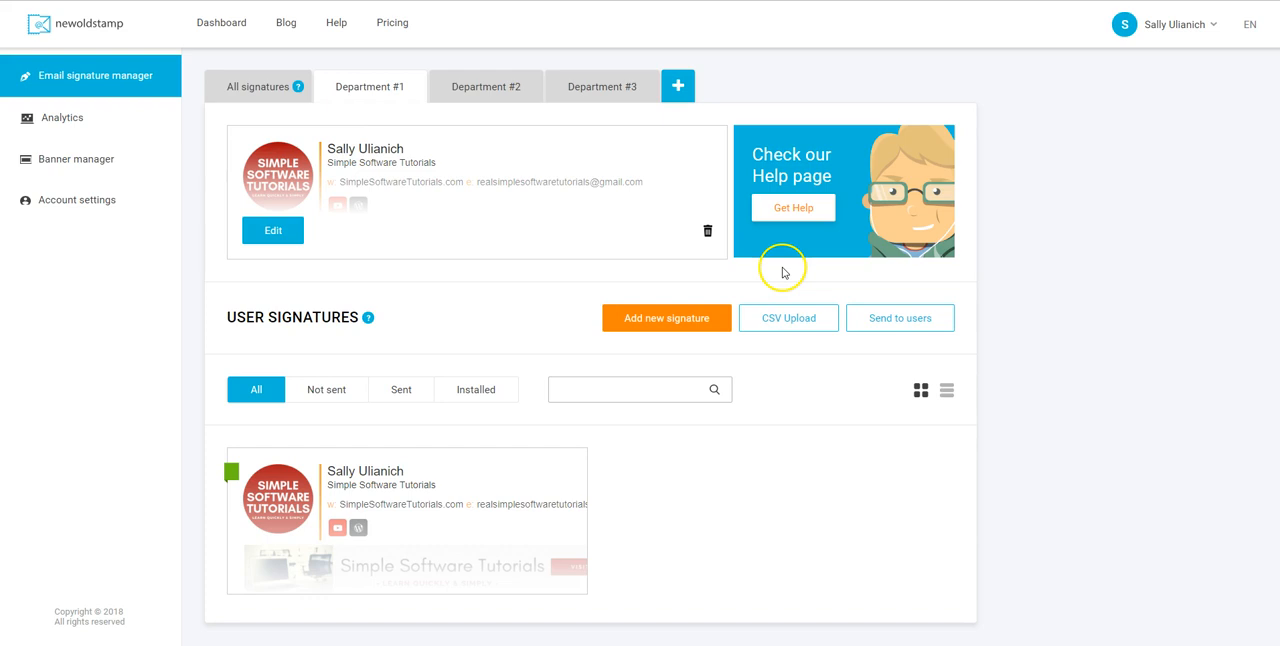
Send the user signature to a colleague for installation, filling in the recipient's email address, and close the confirmation
click(901, 318)
click(383, 306)
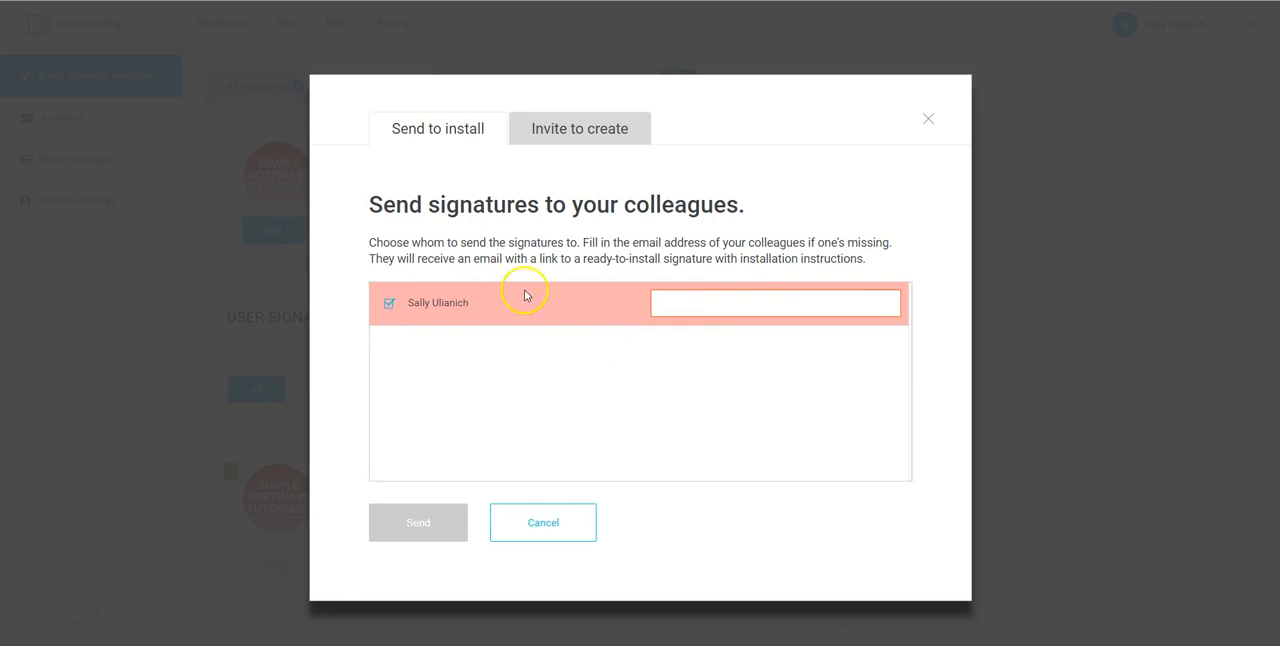
click(715, 303)
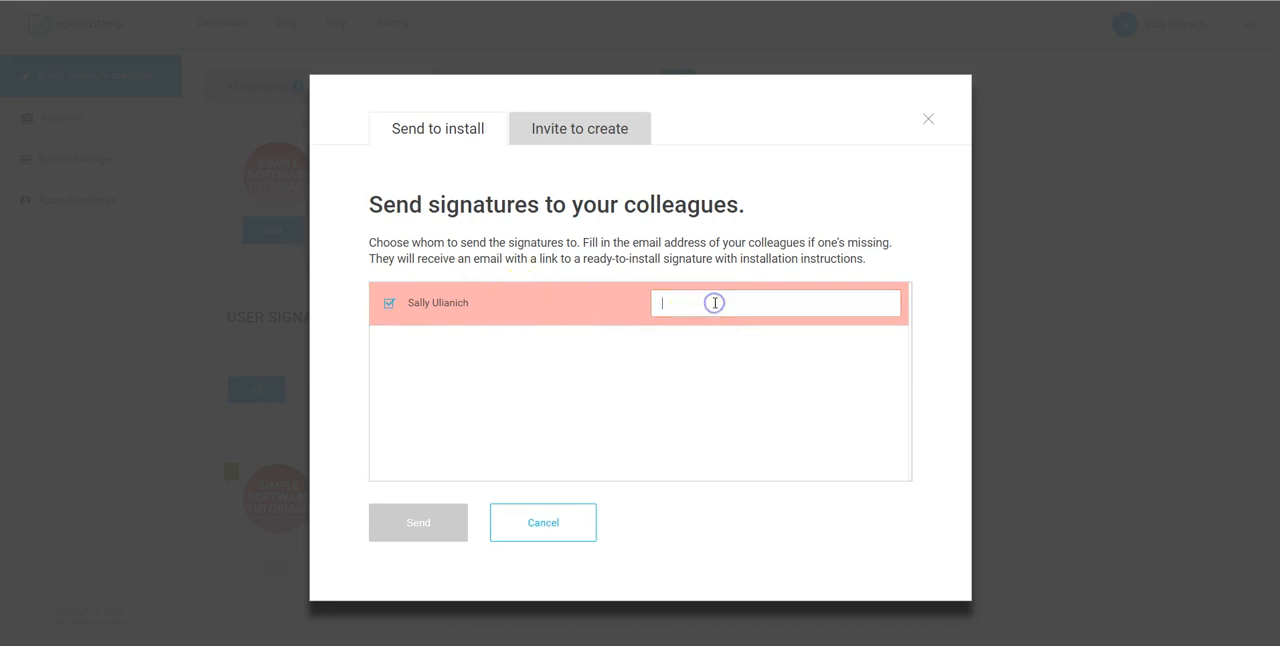
key(ctrl+v)
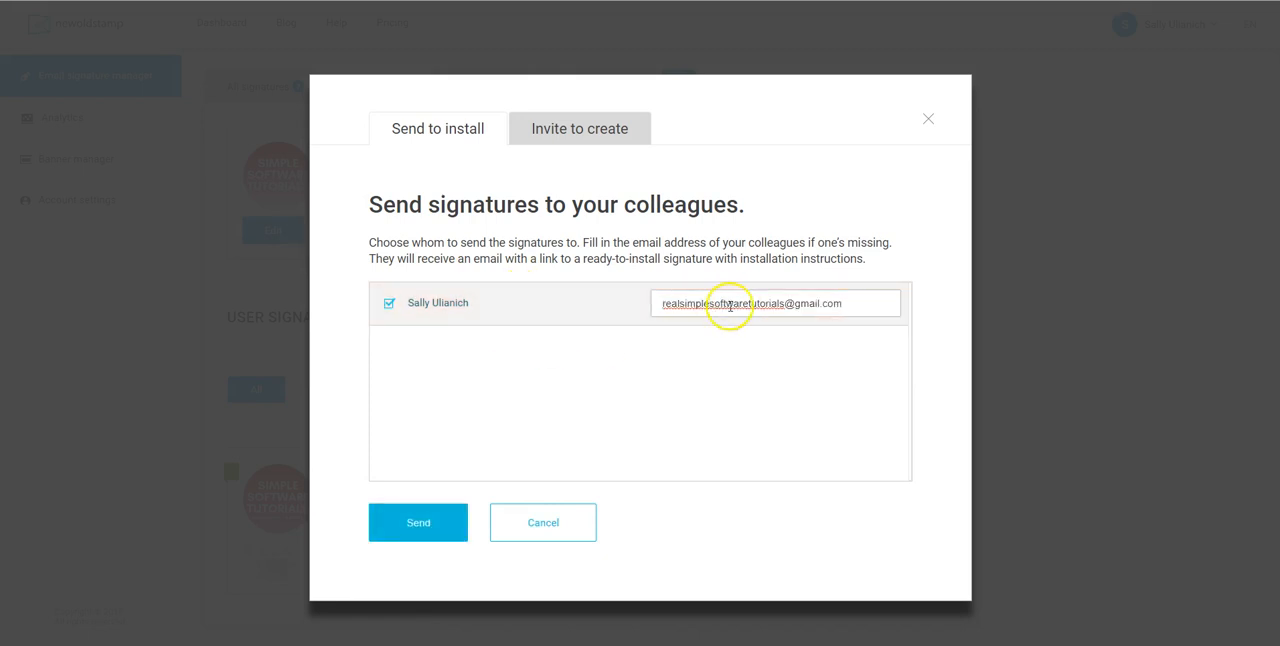
click(423, 528)
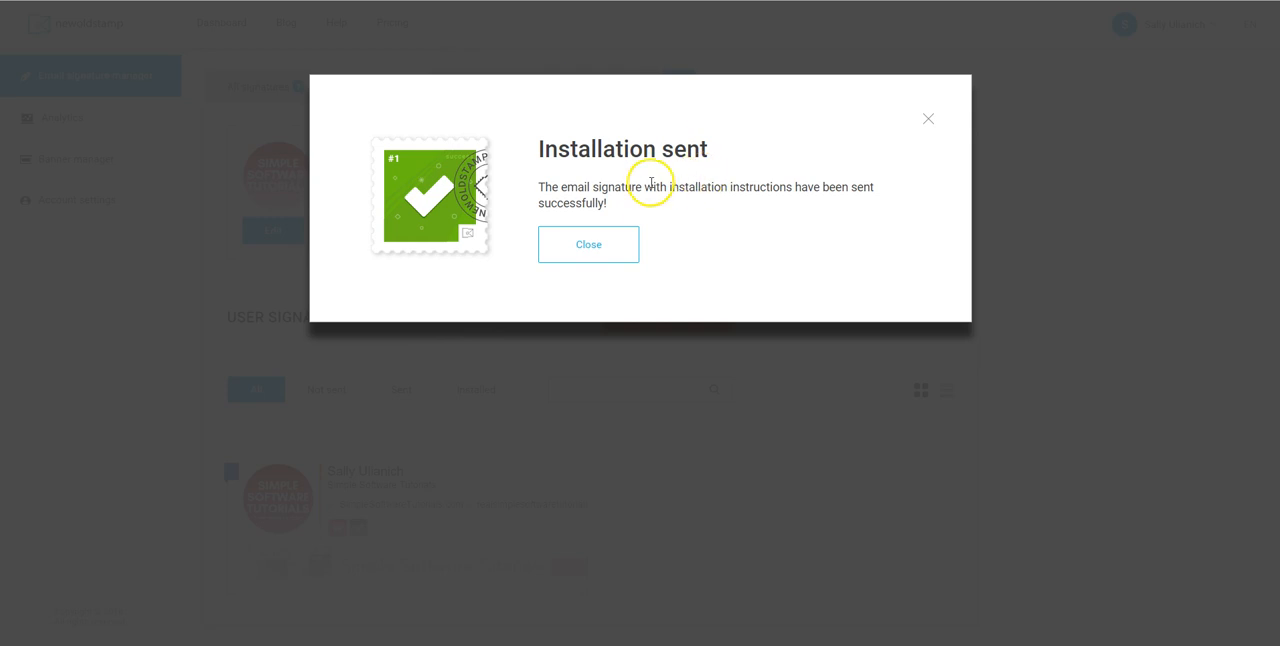
click(592, 244)
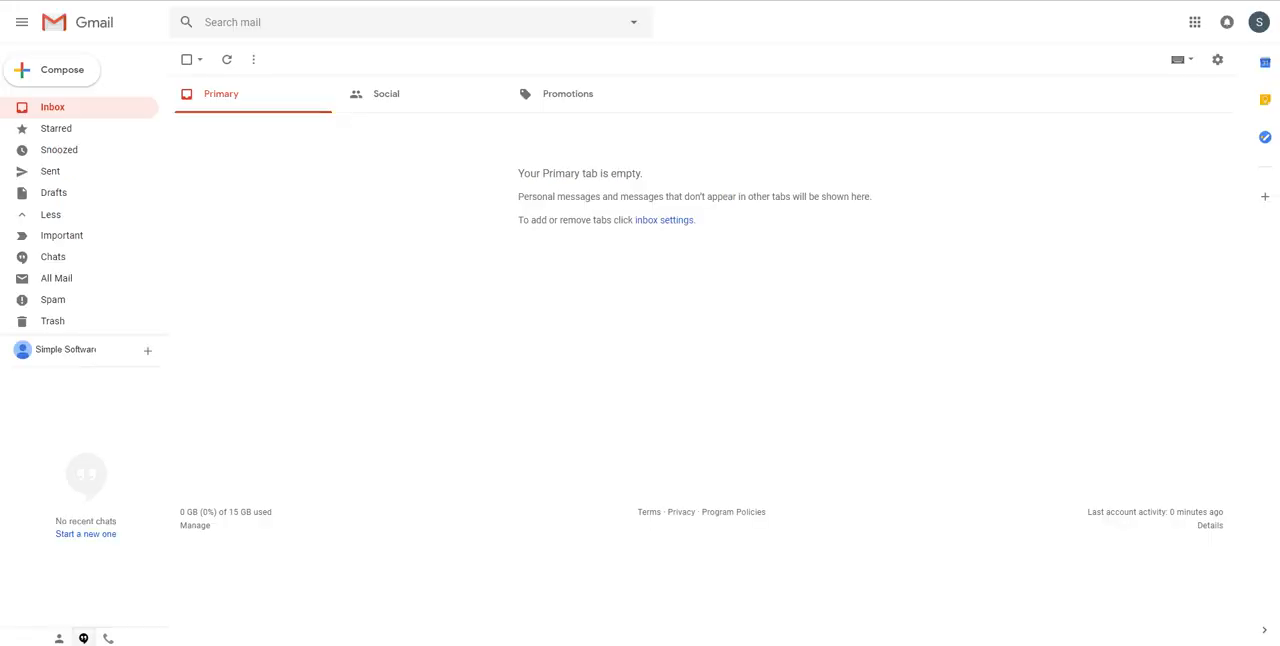
Switch to Gmail, refresh the inbox, and open the signature installation email from NEWOLDSTAMP Team
click(226, 59)
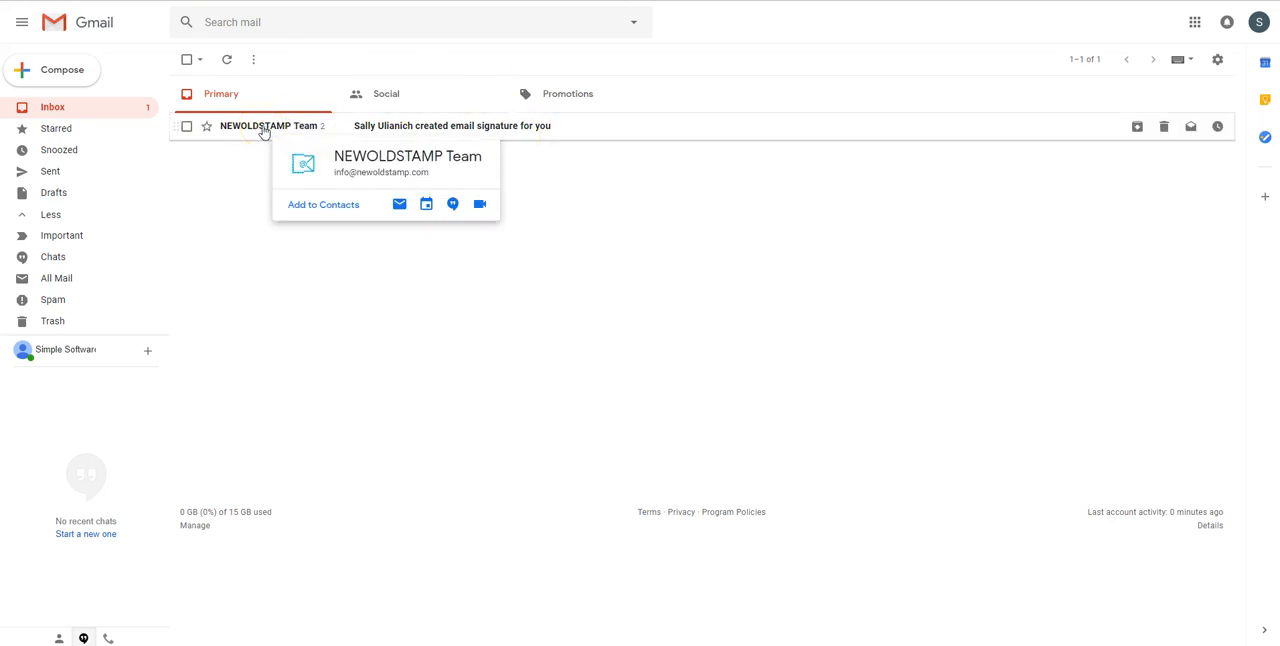
mouse_move(265, 131)
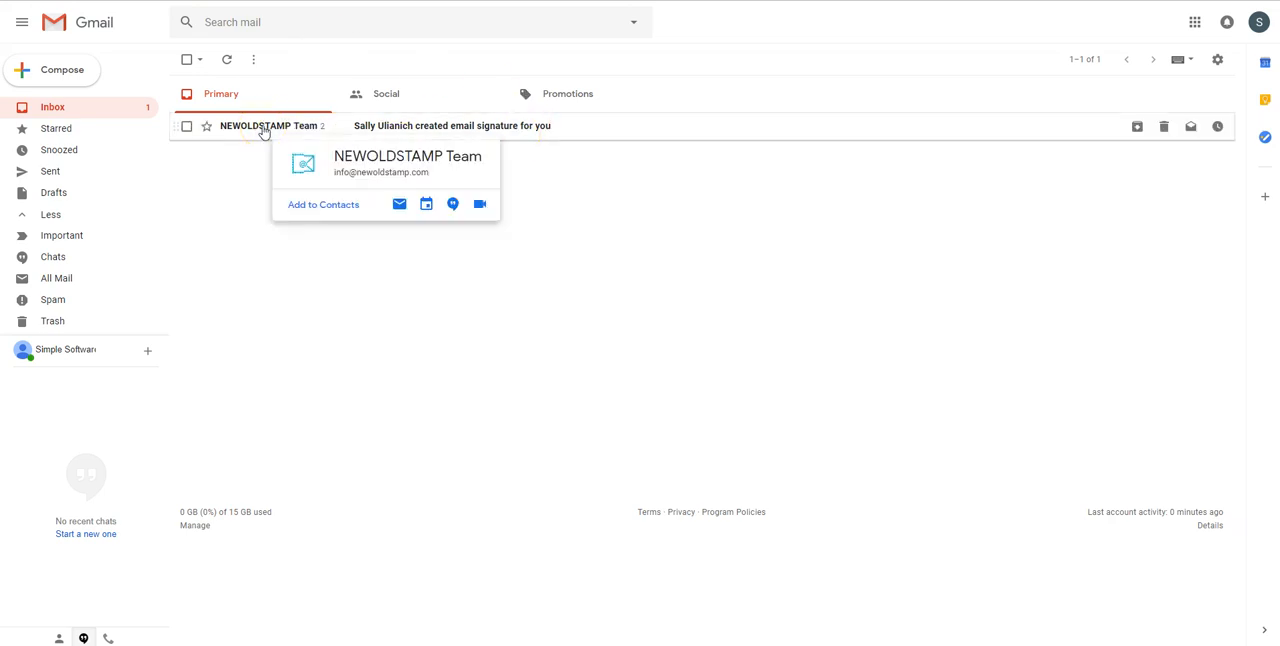
click(424, 127)
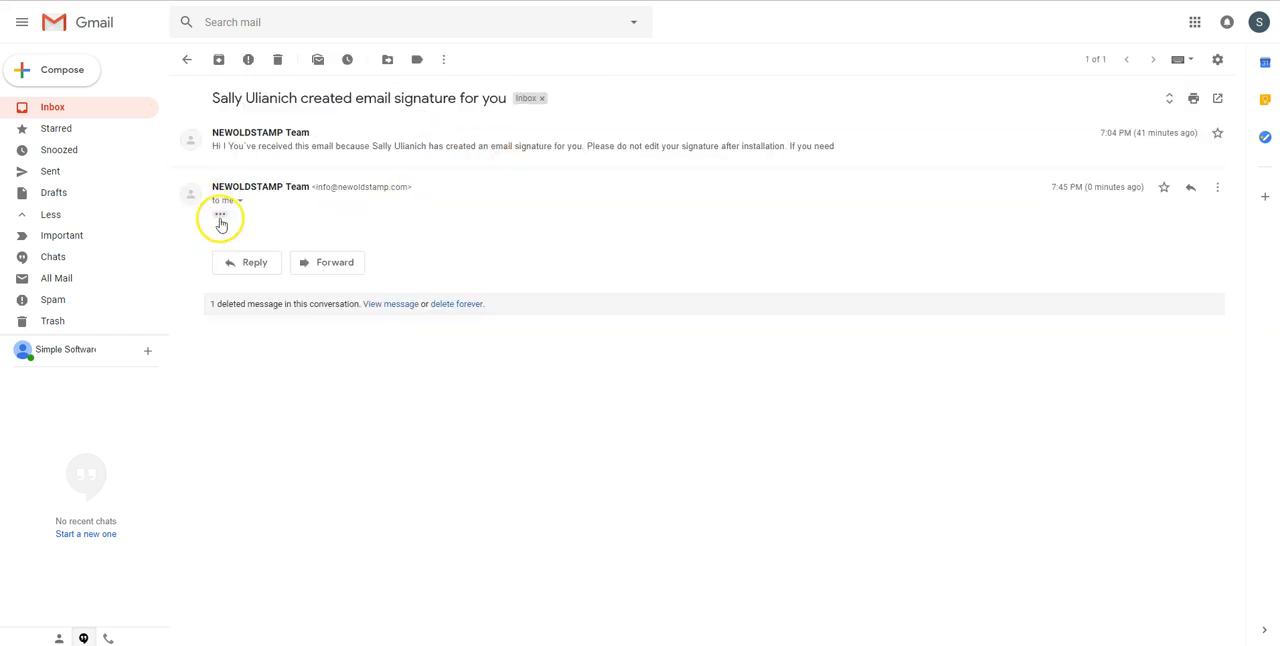
Expand the hidden content of the NEWOLDSTAMP installation email and follow the "Get my email signature" link
click(221, 218)
scroll(408, 277, down, 2)
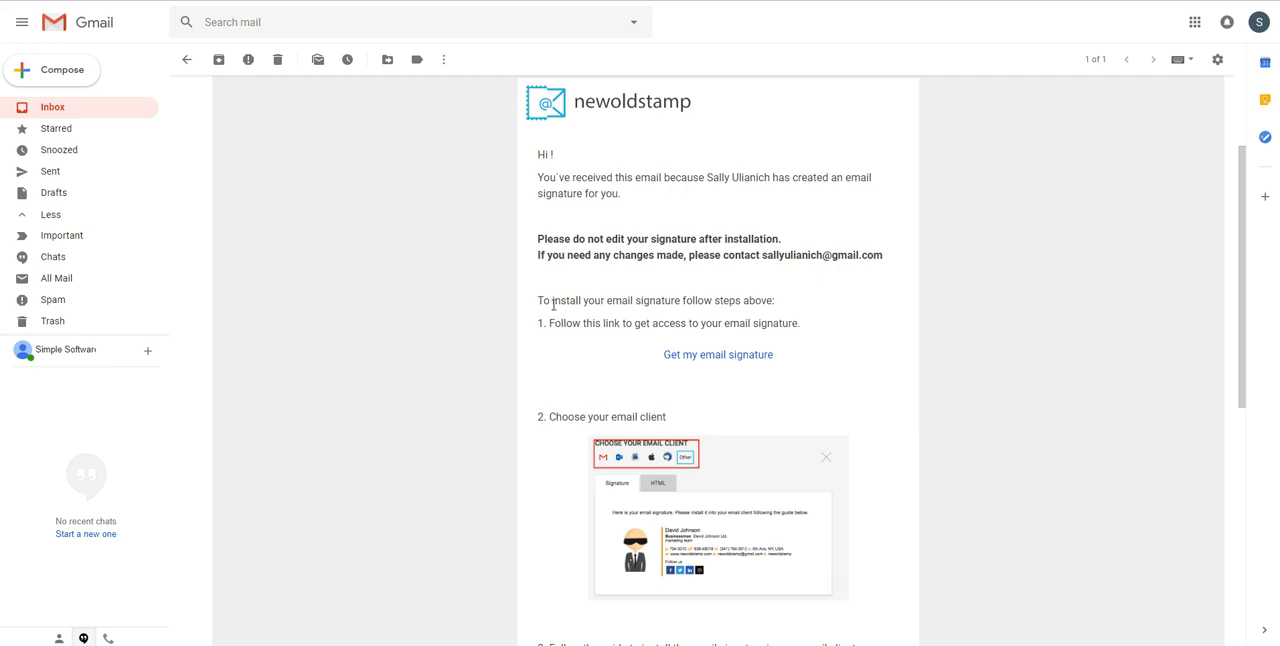
click(686, 358)
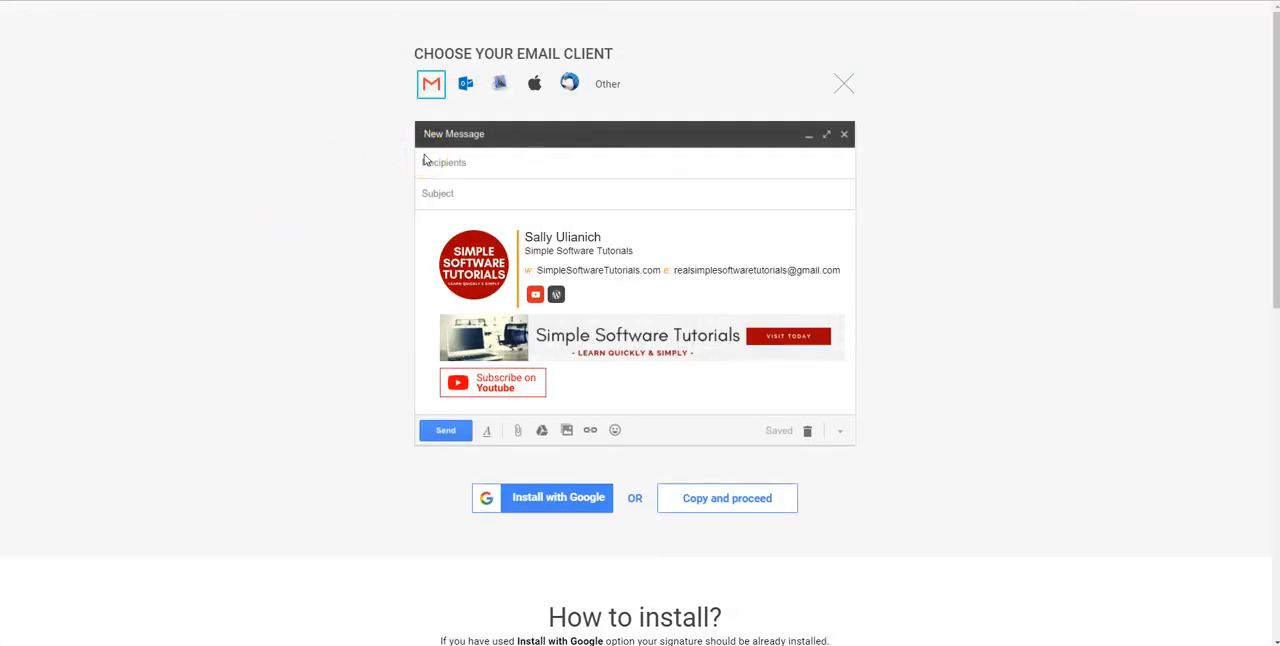
Choose the Apple iPhone/iPad client, continue to its installation guide, send the signature to the prefilled email address, and highlight the shake-to-undo instruction
click(535, 84)
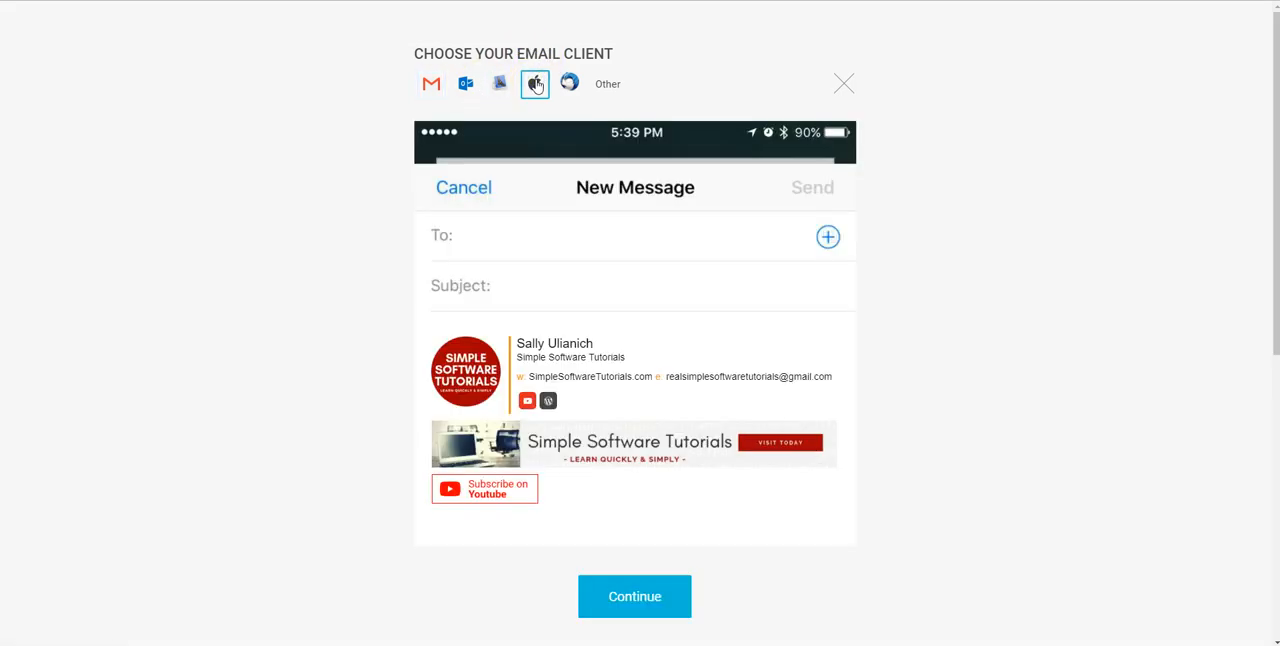
click(650, 599)
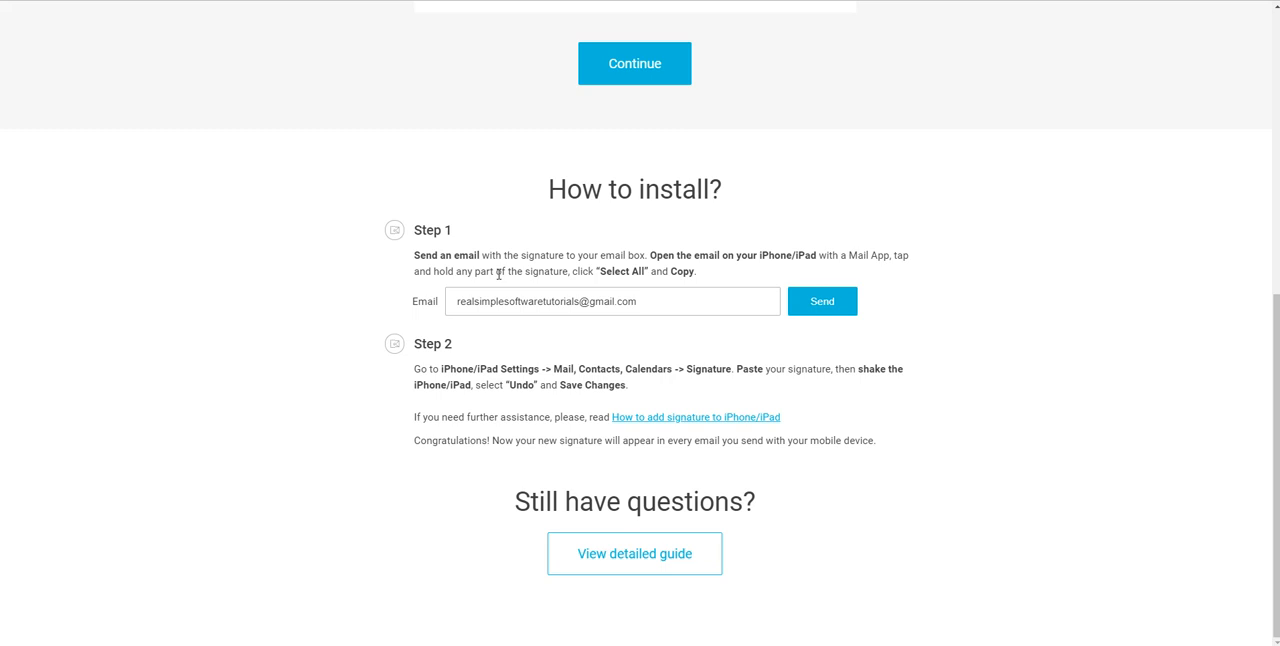
click(835, 305)
drag(856, 368, 619, 383)
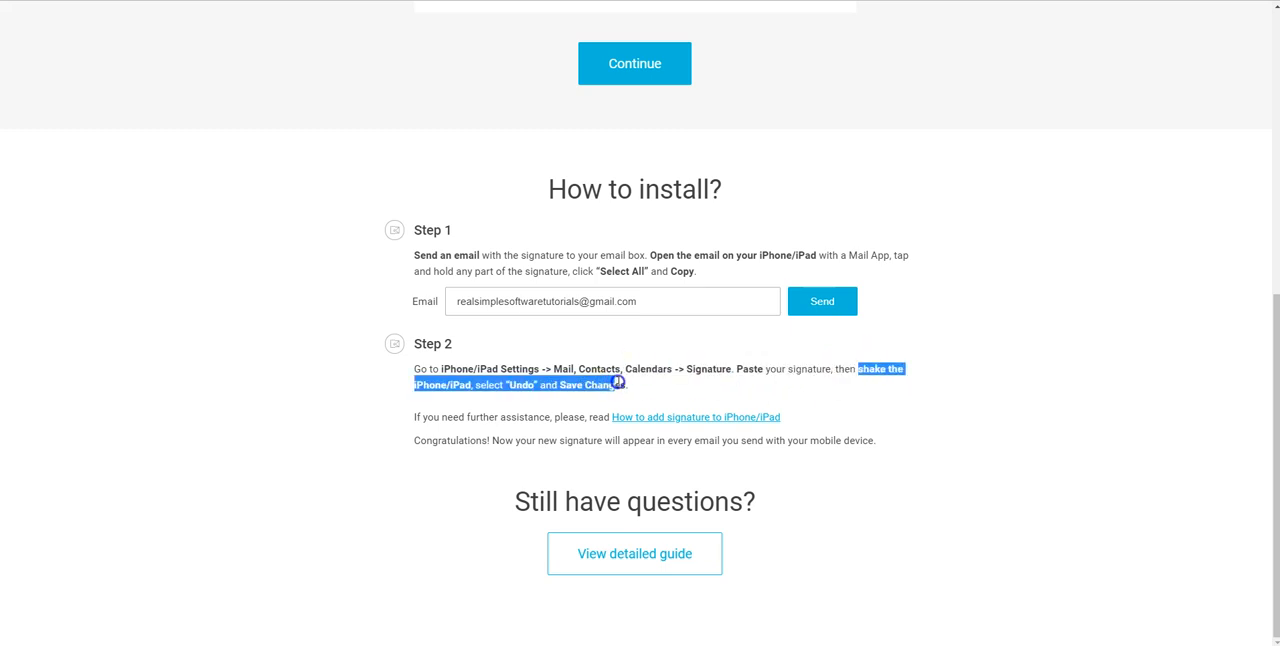
click(643, 385)
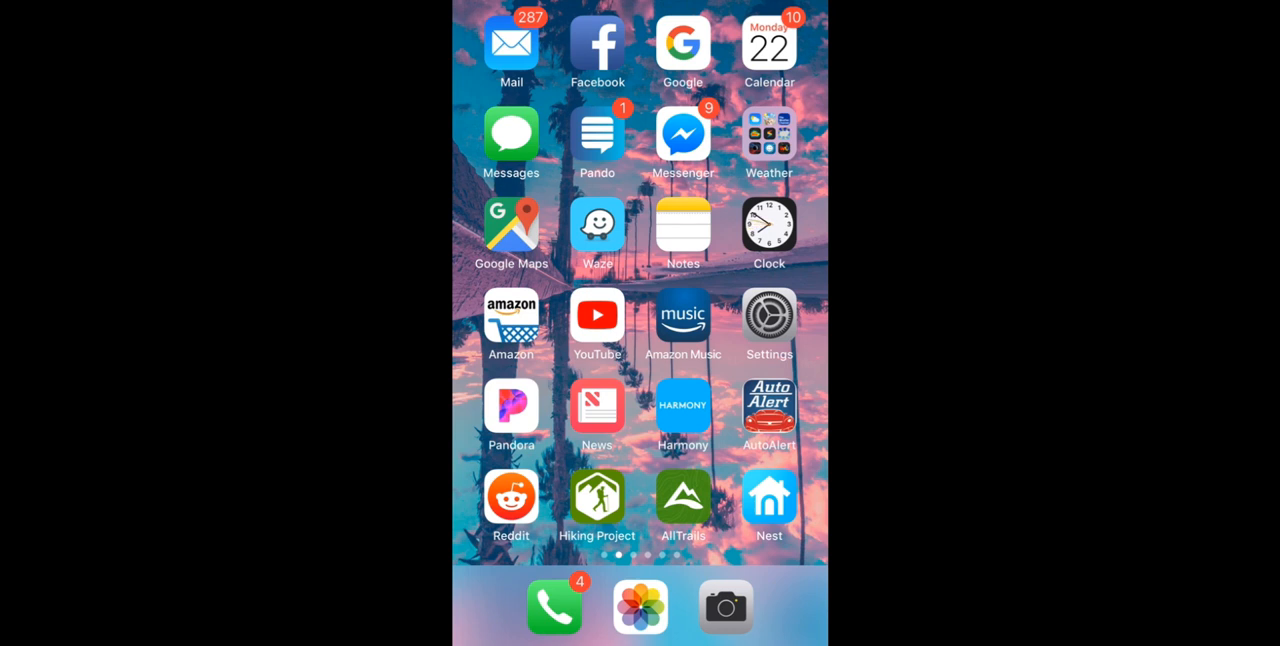
Switch to the iPhone's Mail app, open the "Signature for your iPhone" email, and copy the whole signature
click(511, 43)
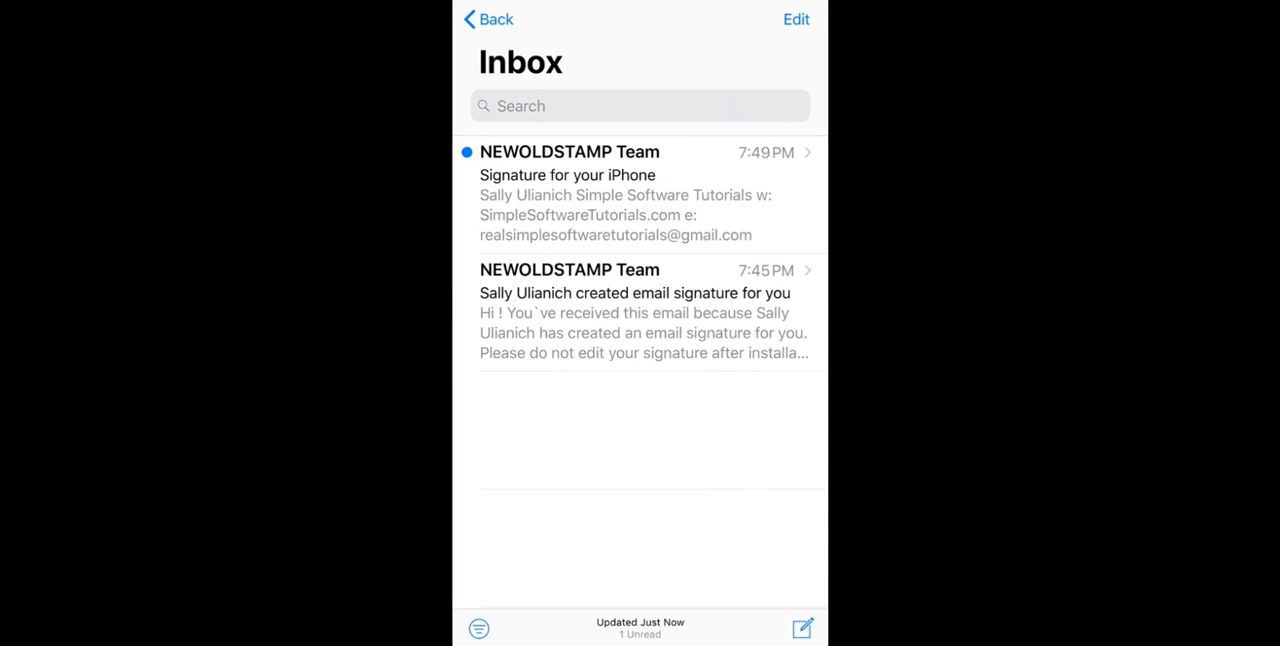
click(625, 195)
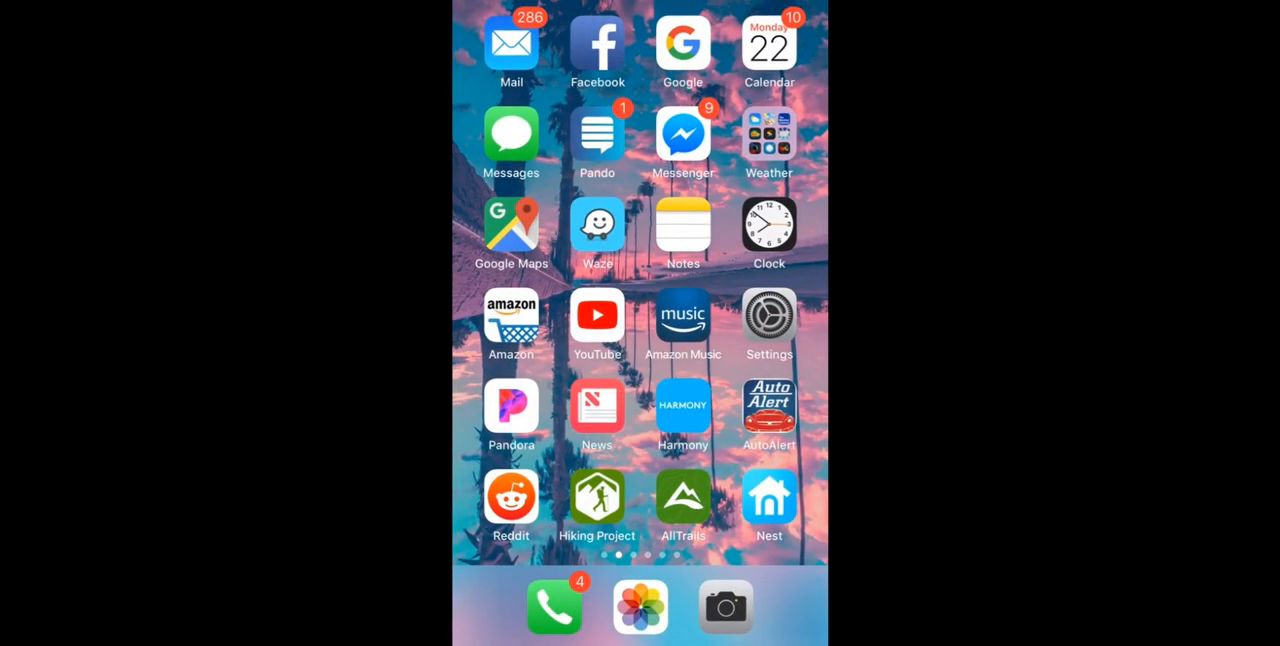
Switch to the iPhone's Settings and open the Signature settings for Mail
click(769, 315)
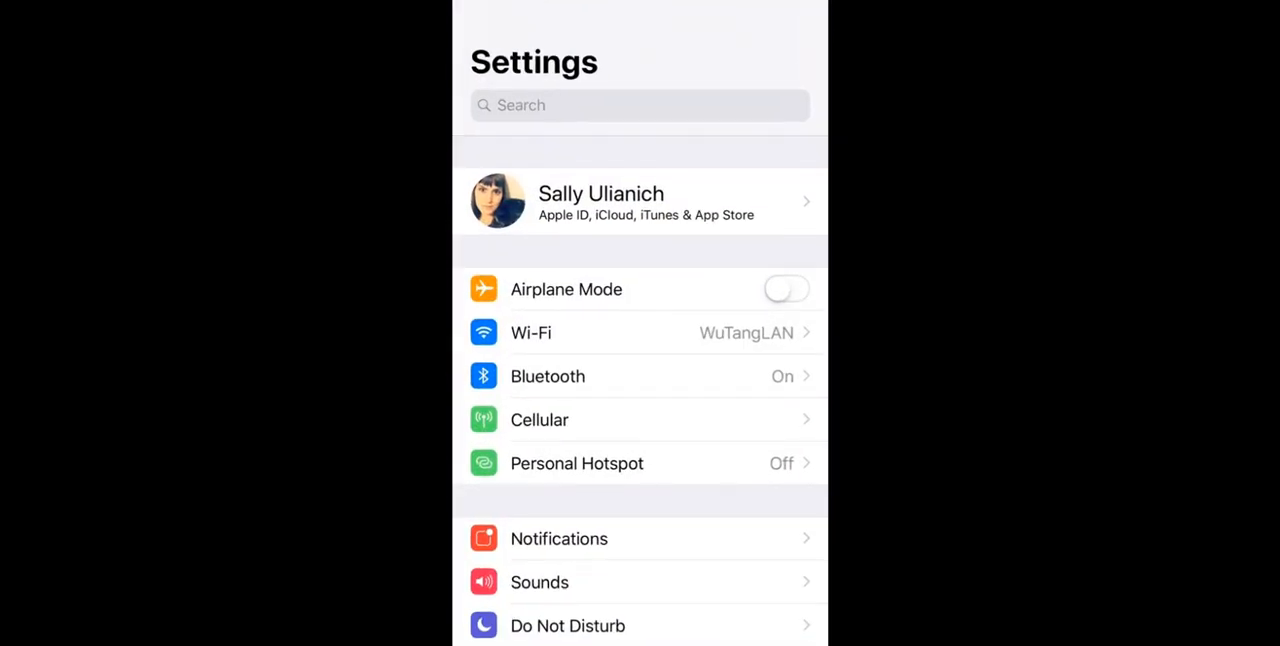
scroll(640, 340, down, 10)
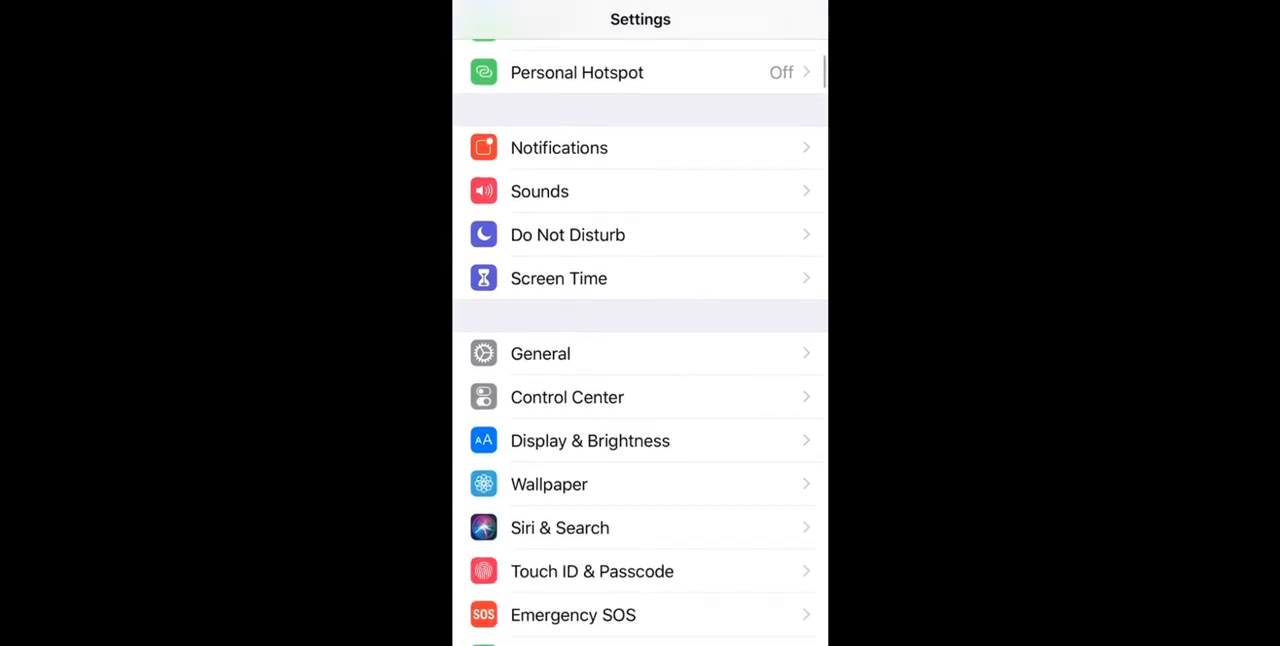
scroll(640, 340, down, 8)
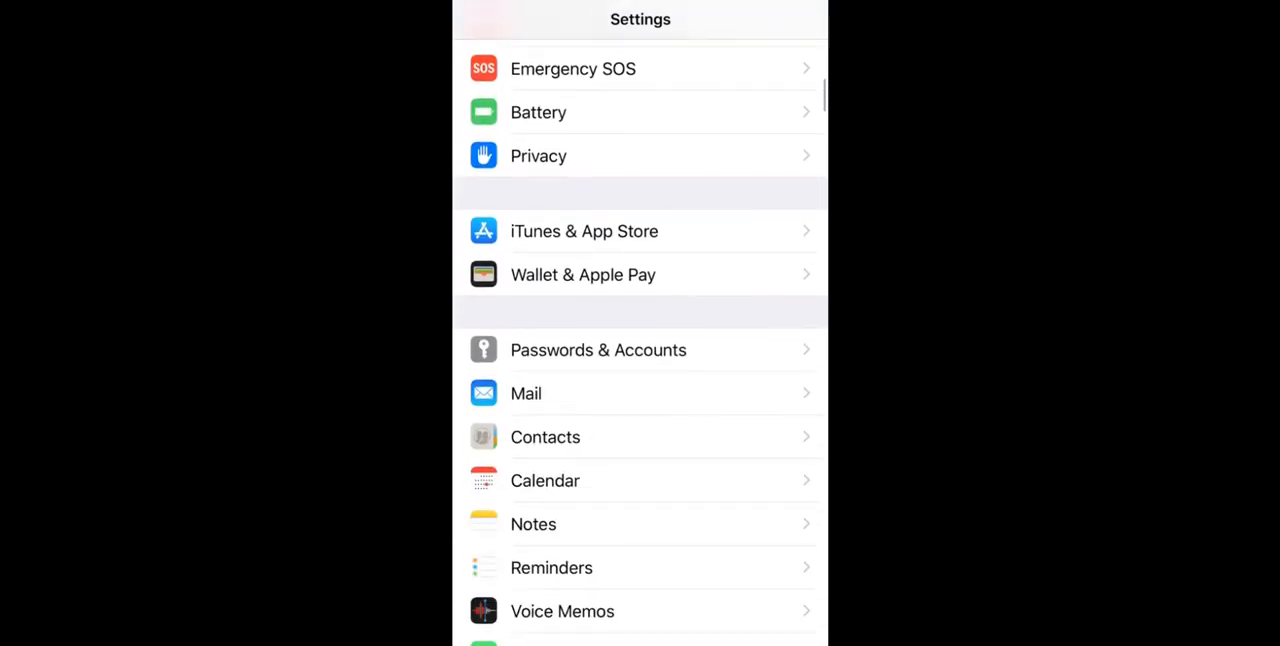
click(600, 330)
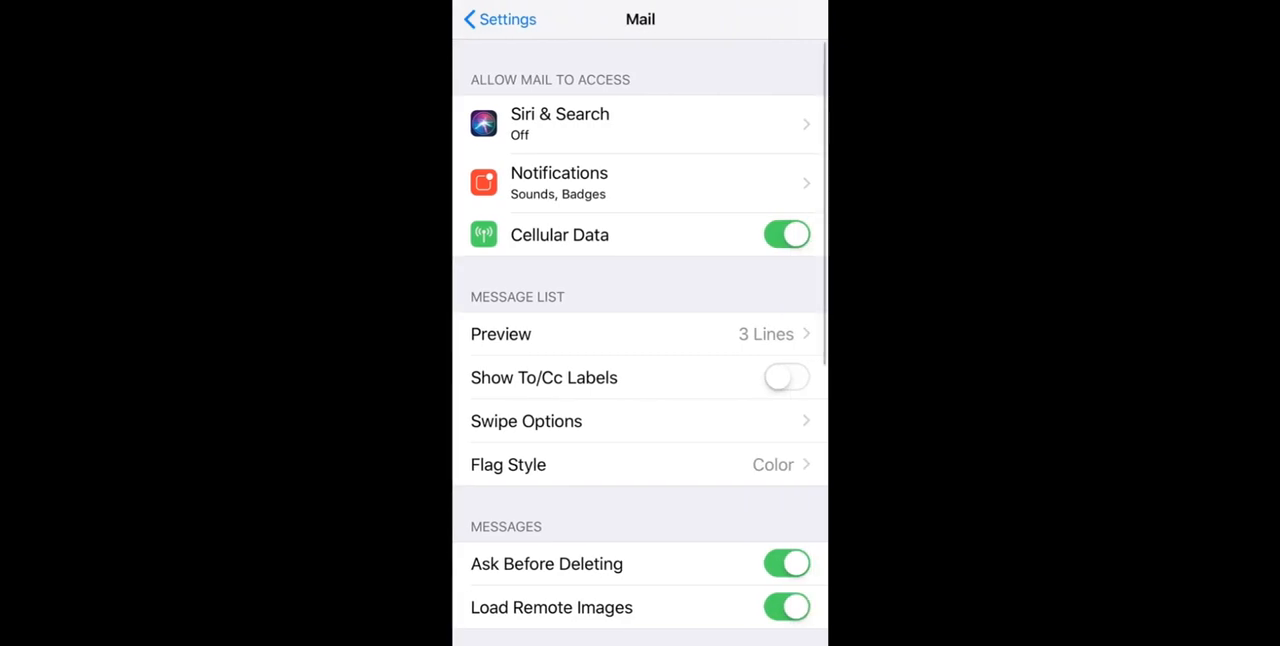
scroll(640, 335, down, 10)
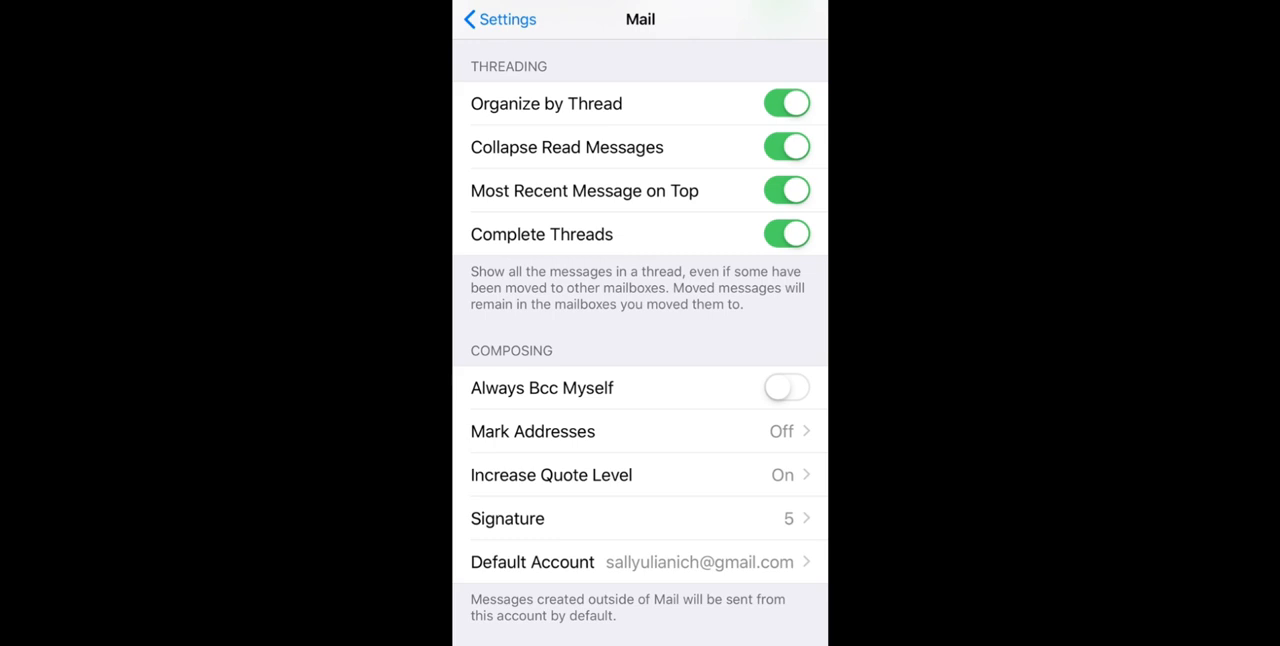
click(620, 518)
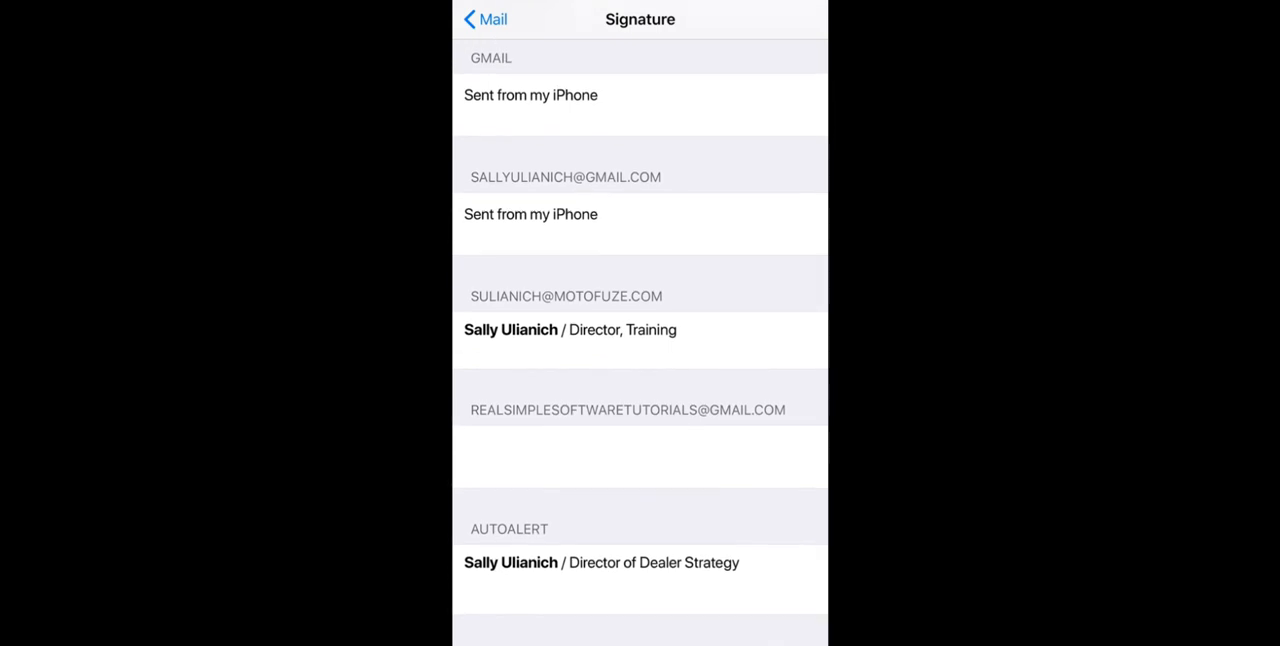
Paste the copied signature into the empty signature field of the Simple Software Tutorials Gmail account
click(465, 456)
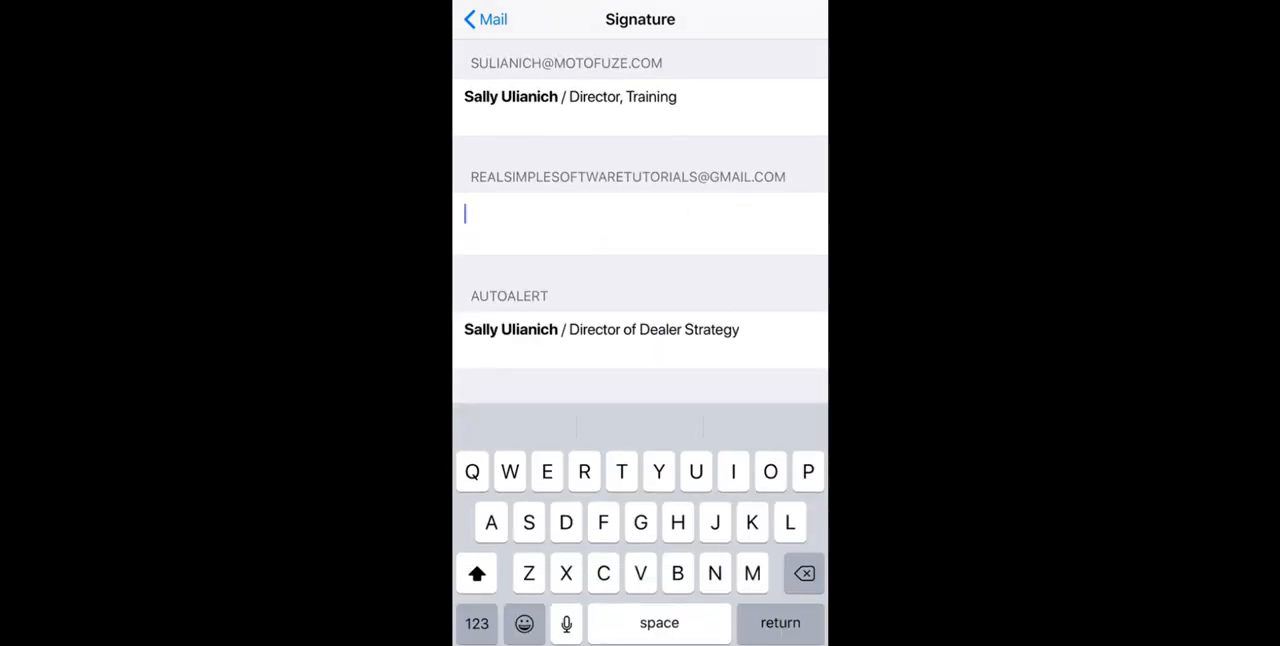
scroll(640, 220, up, 2)
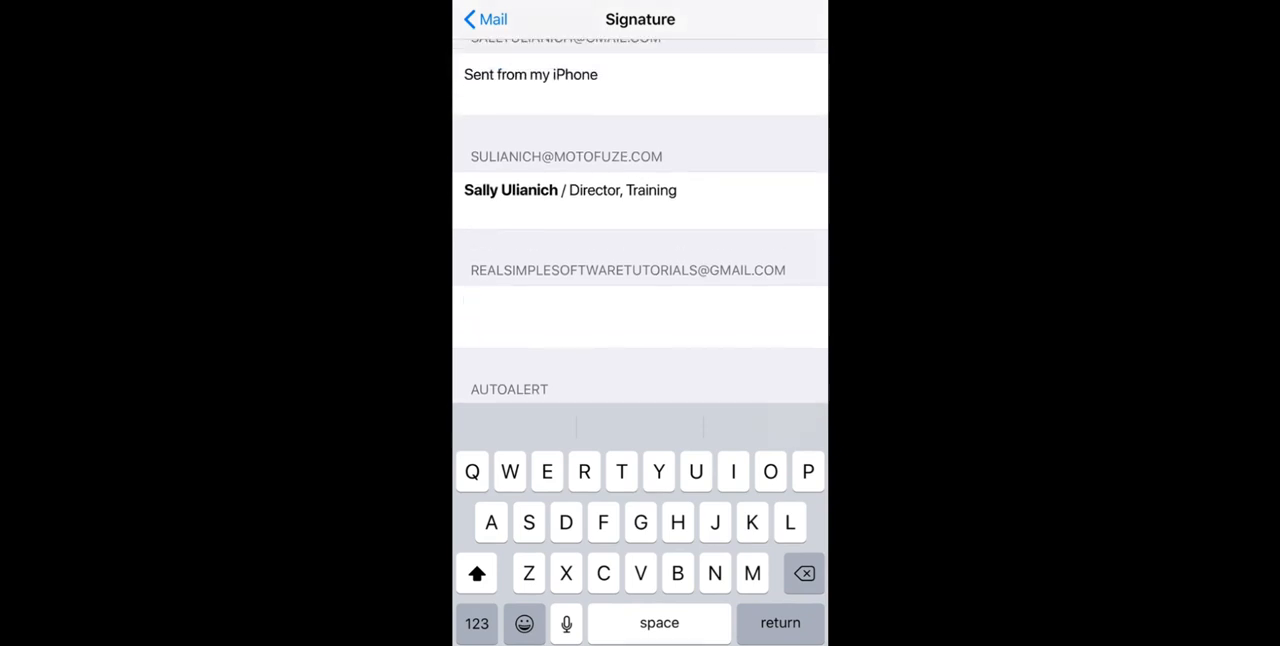
click(590, 318)
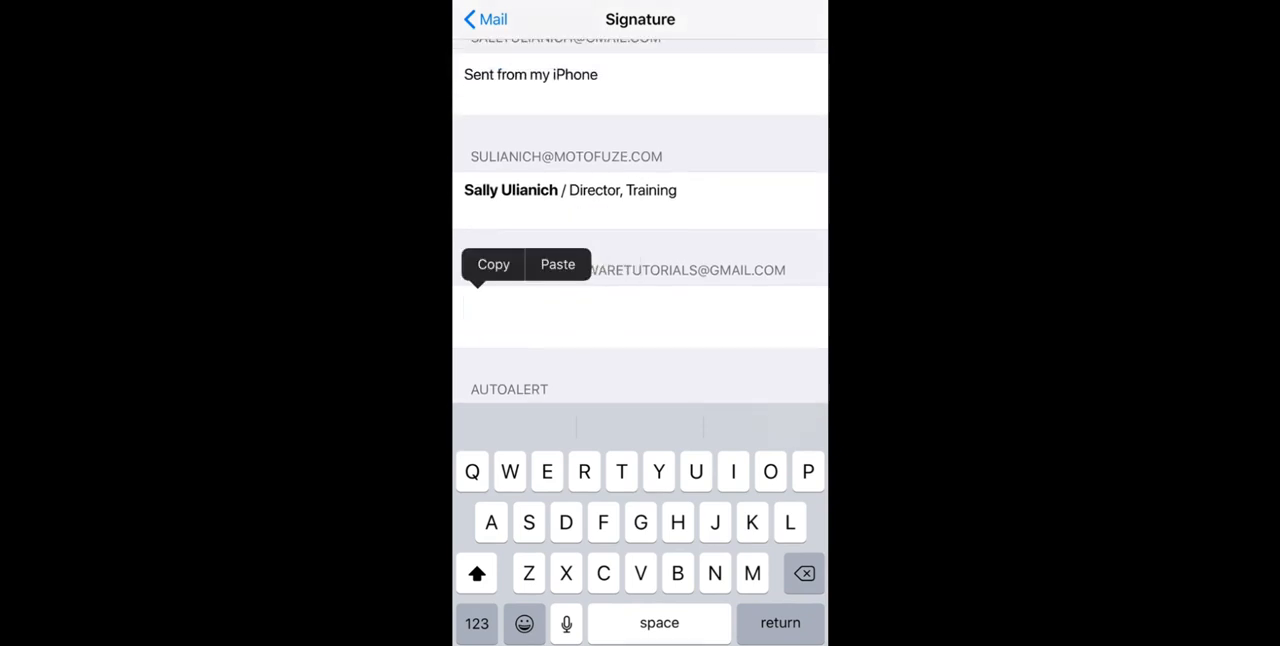
click(558, 264)
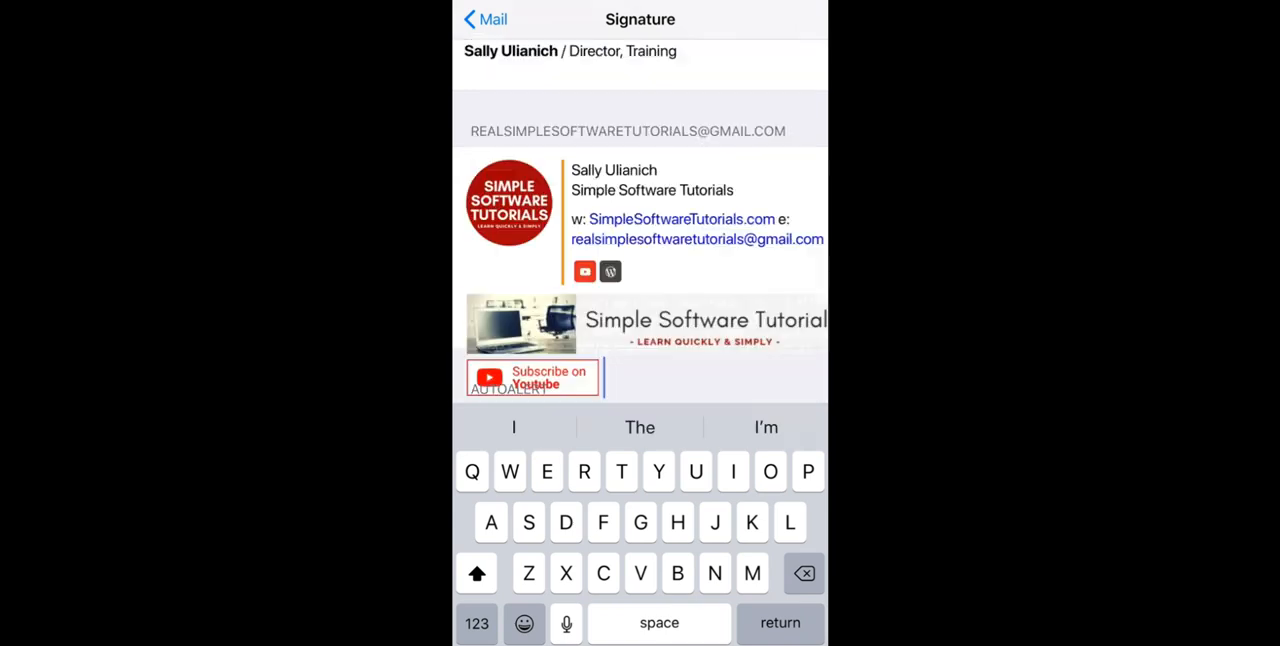
scroll(640, 220, down, 1)
scroll(640, 220, down, 1)
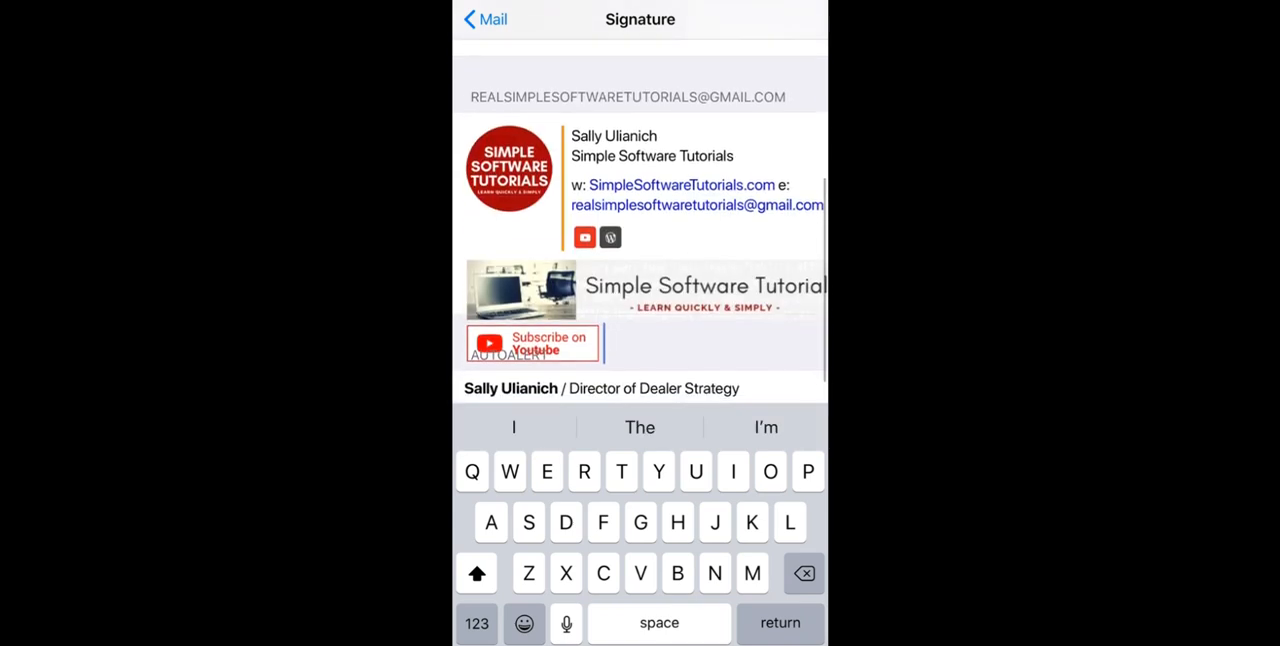
Undo the attribute change on the pasted signature to restore its original formatting, check the account signatures, and return to the home screen
scroll(640, 220, up, 1)
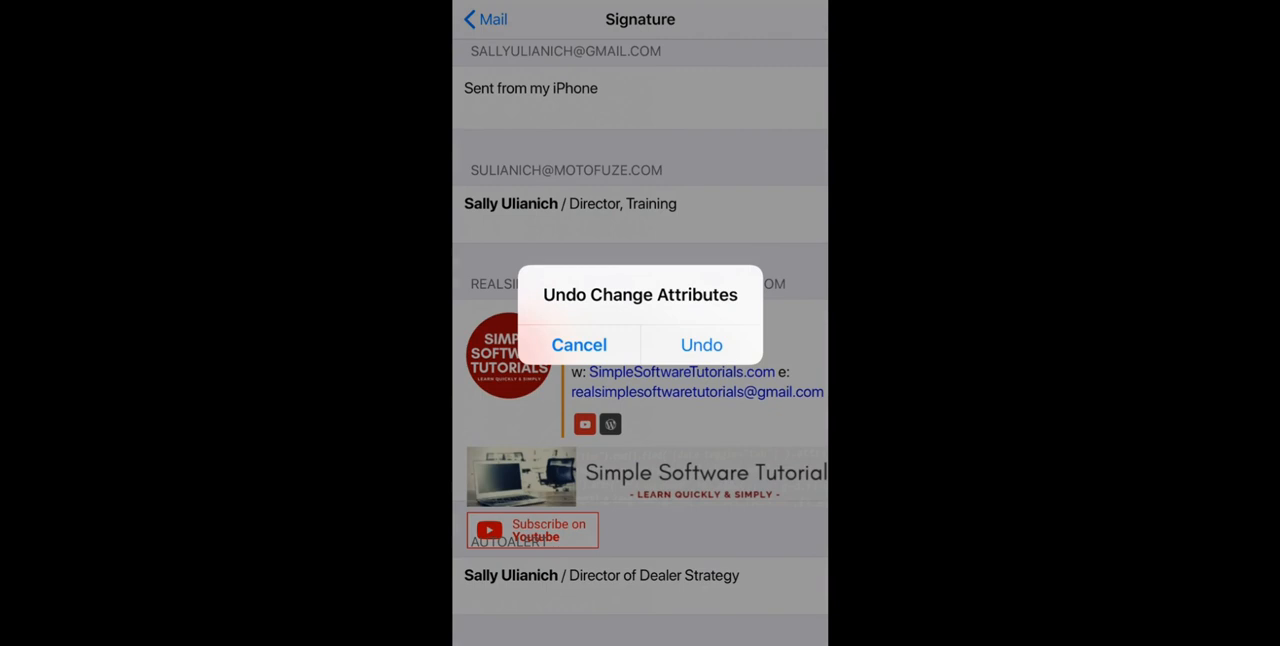
click(701, 344)
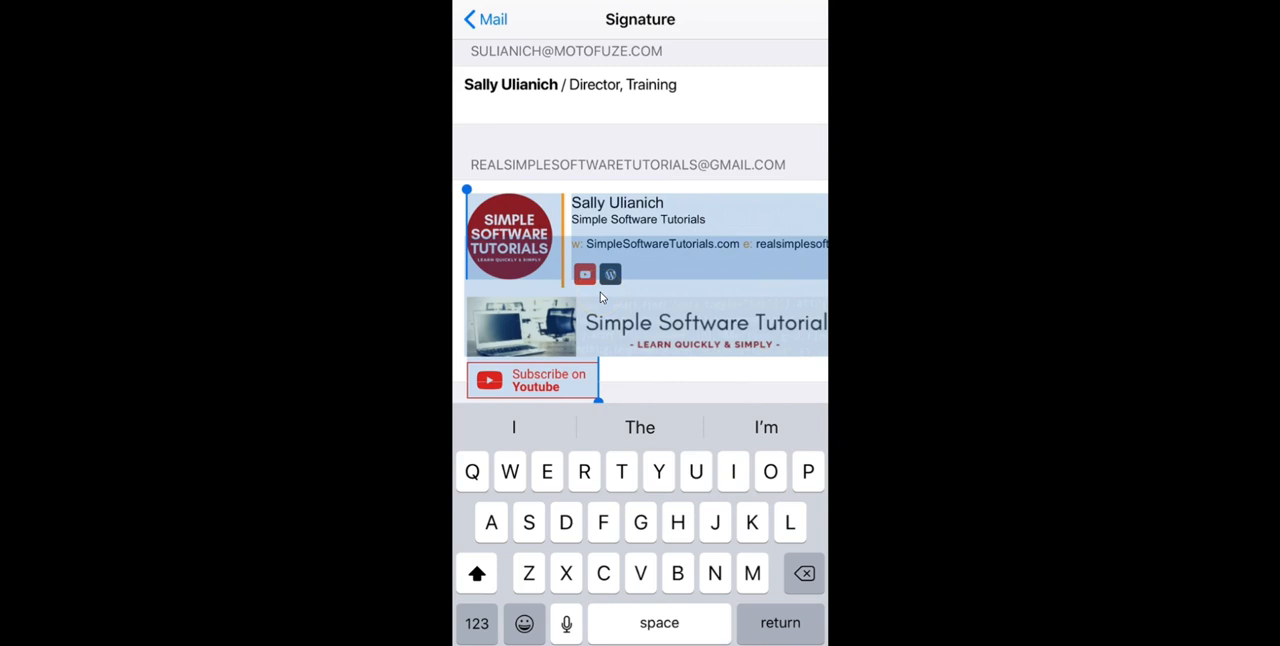
scroll(601, 297, up, 10)
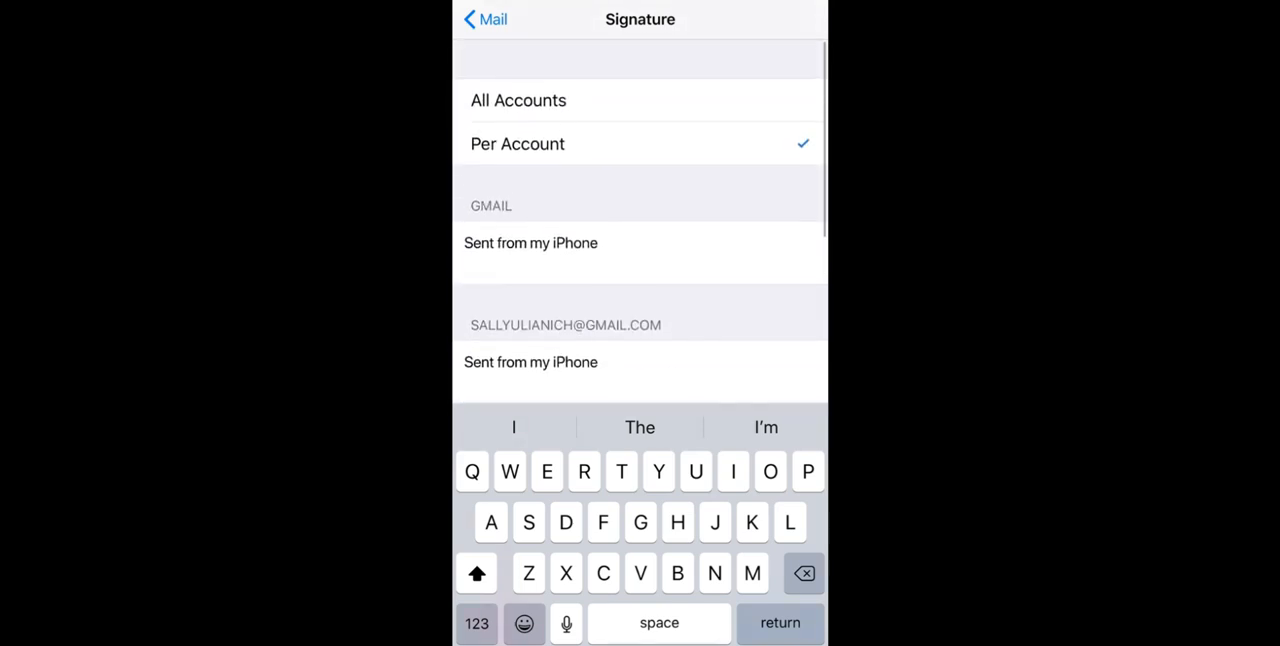
scroll(640, 220, down, 5)
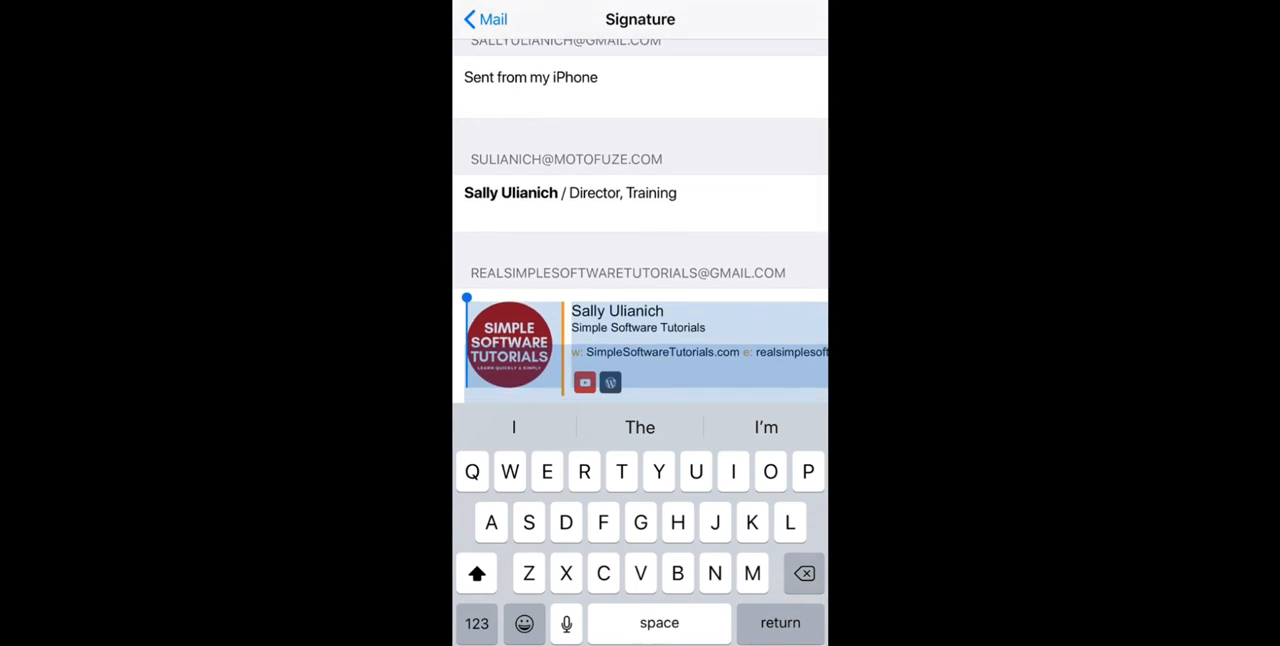
click(486, 20)
key(Home)
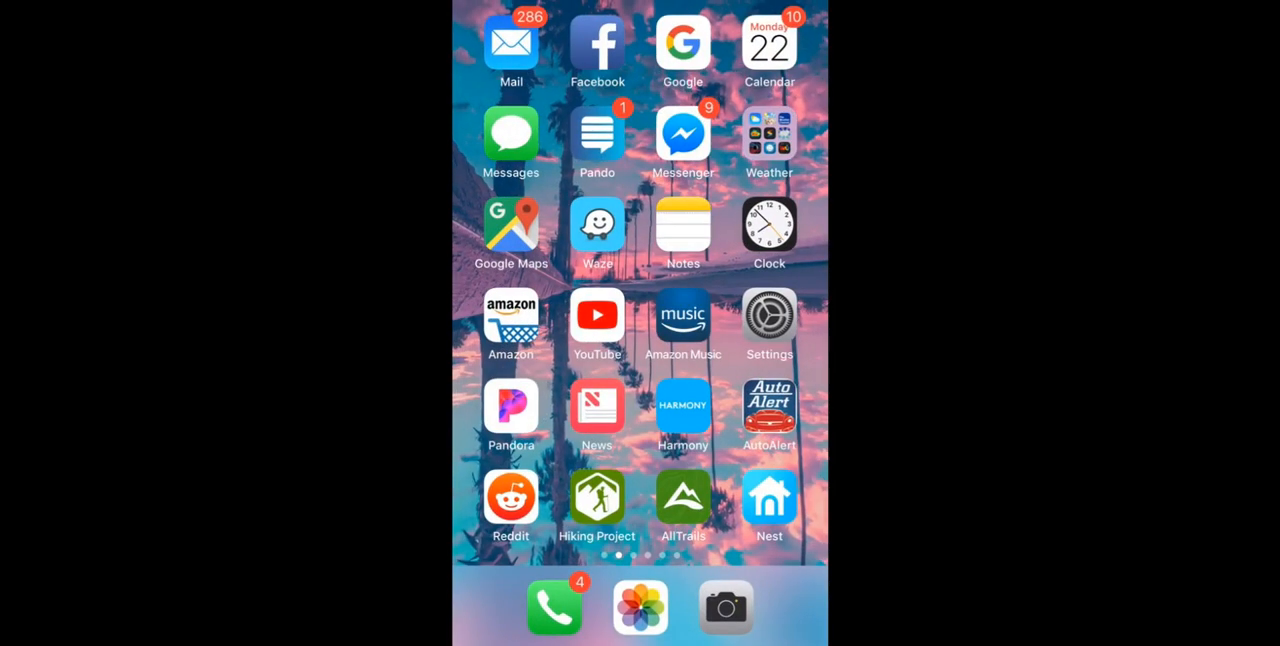
Switch to the Mail app, start a new message from the inbox, and examine the installed signature across its full width
click(511, 43)
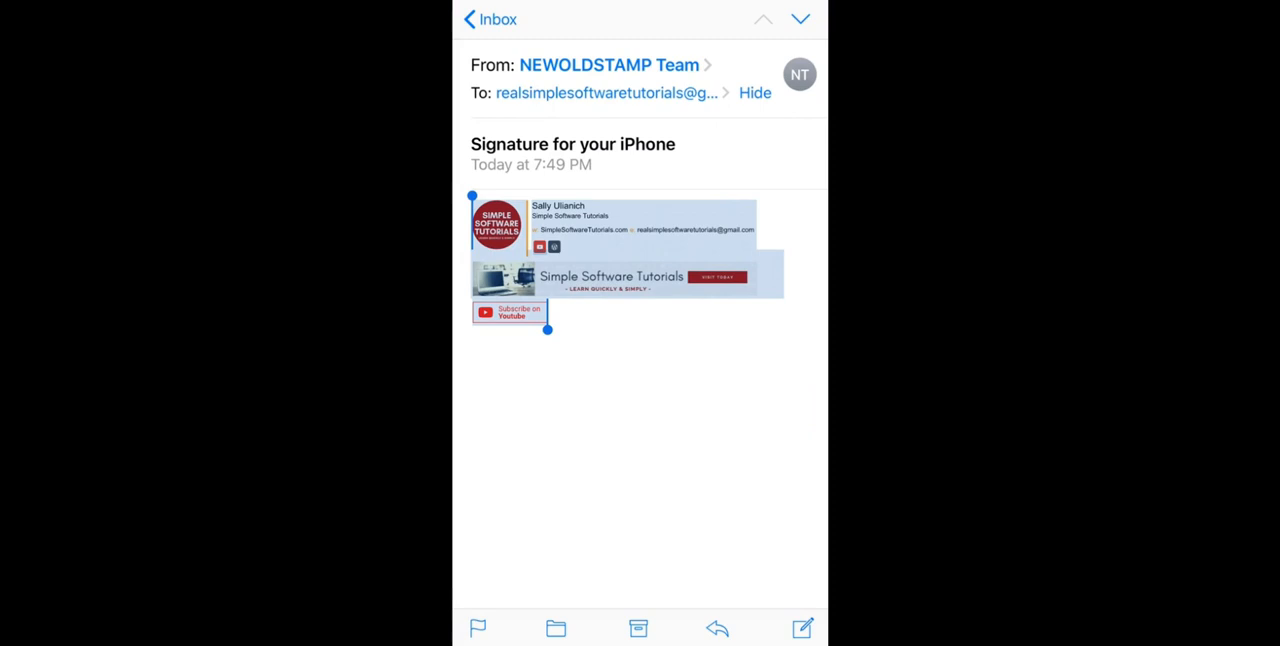
click(490, 19)
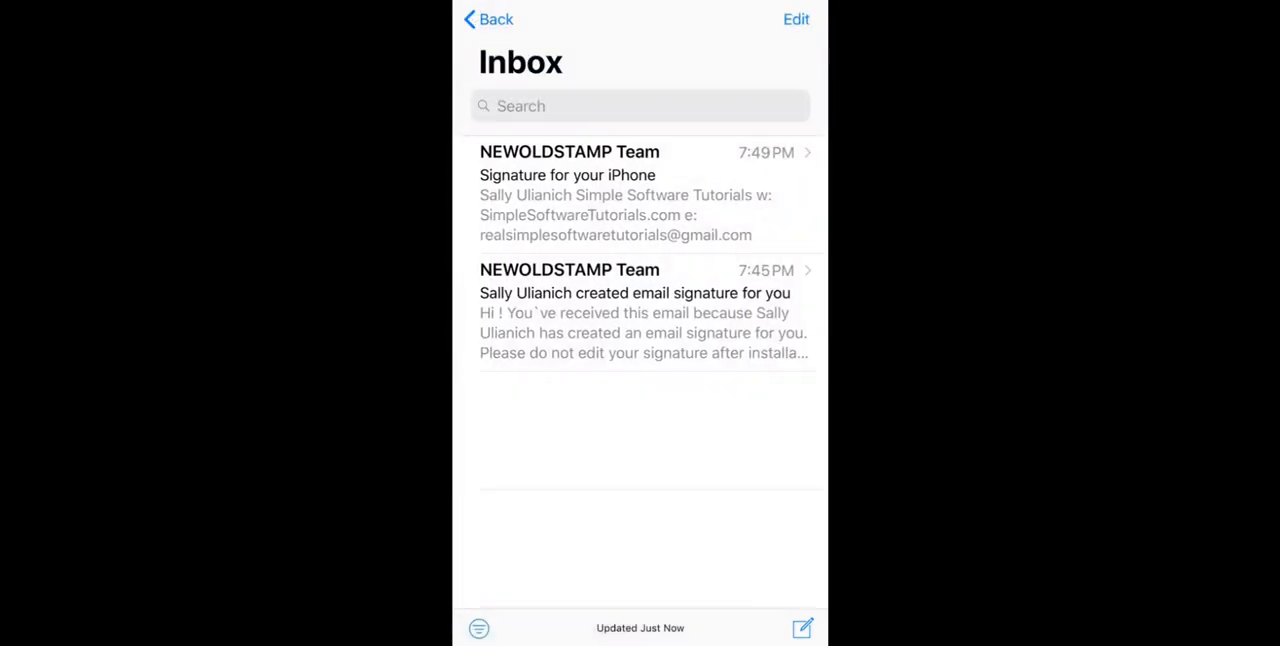
click(802, 628)
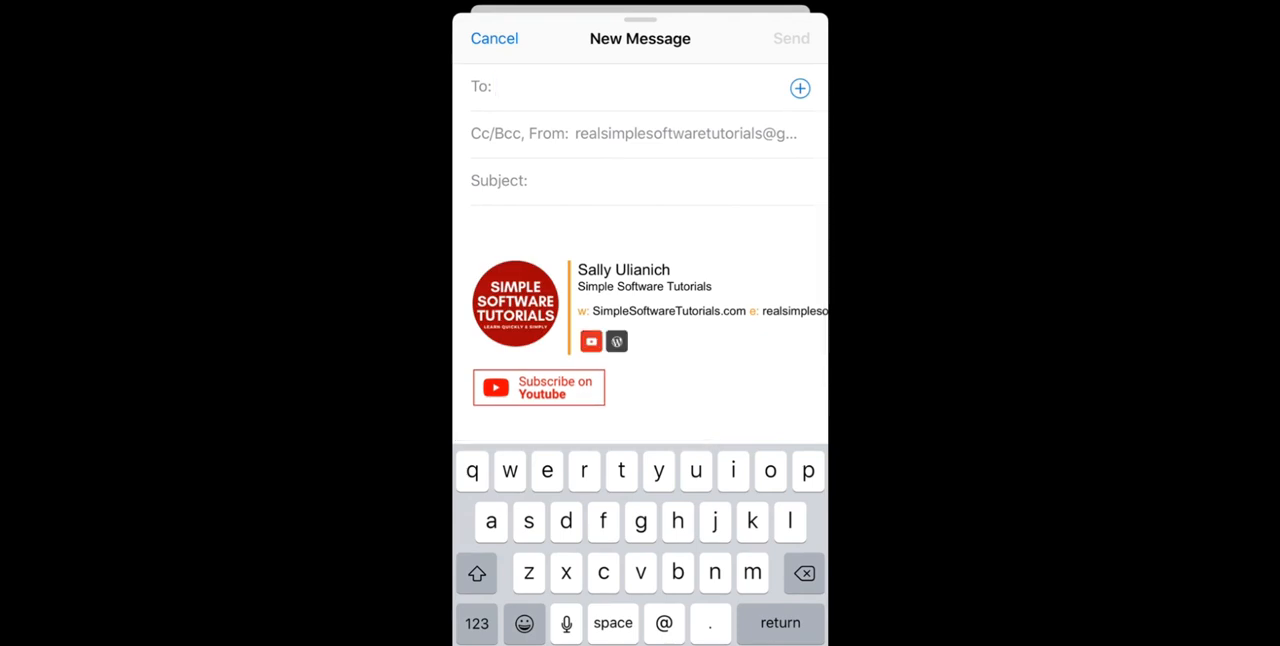
scroll(640, 300, down, 1)
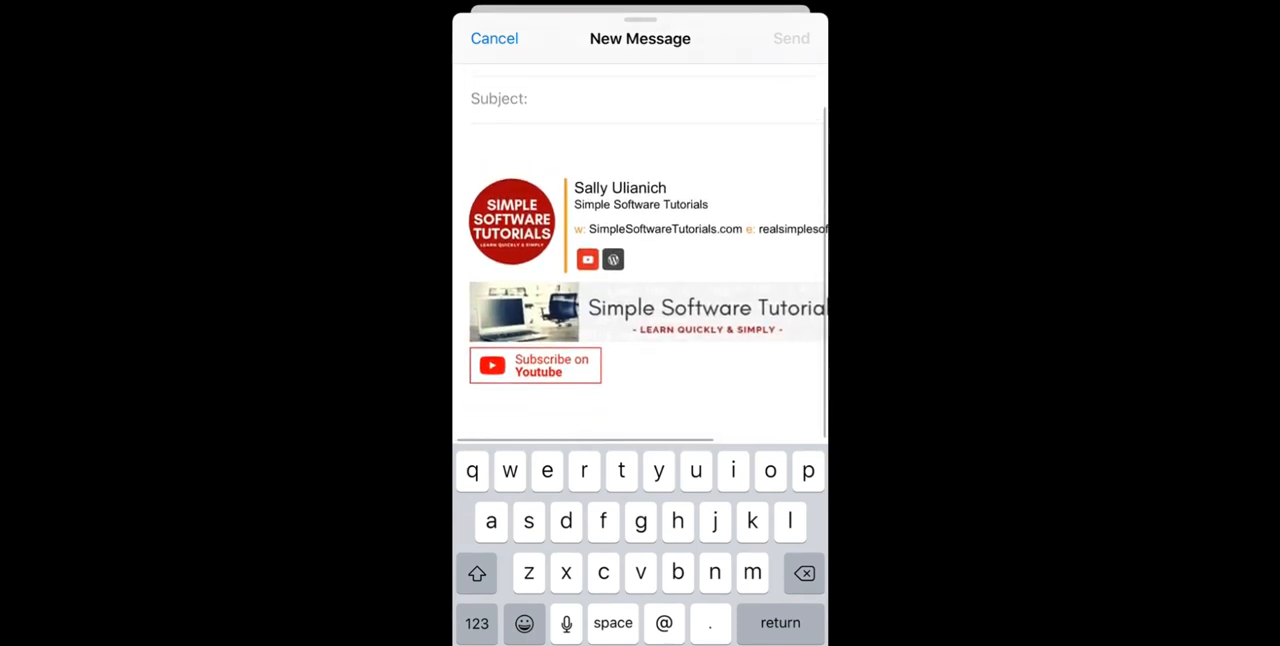
scroll(640, 300, up, 1)
scroll(640, 300, right, 2)
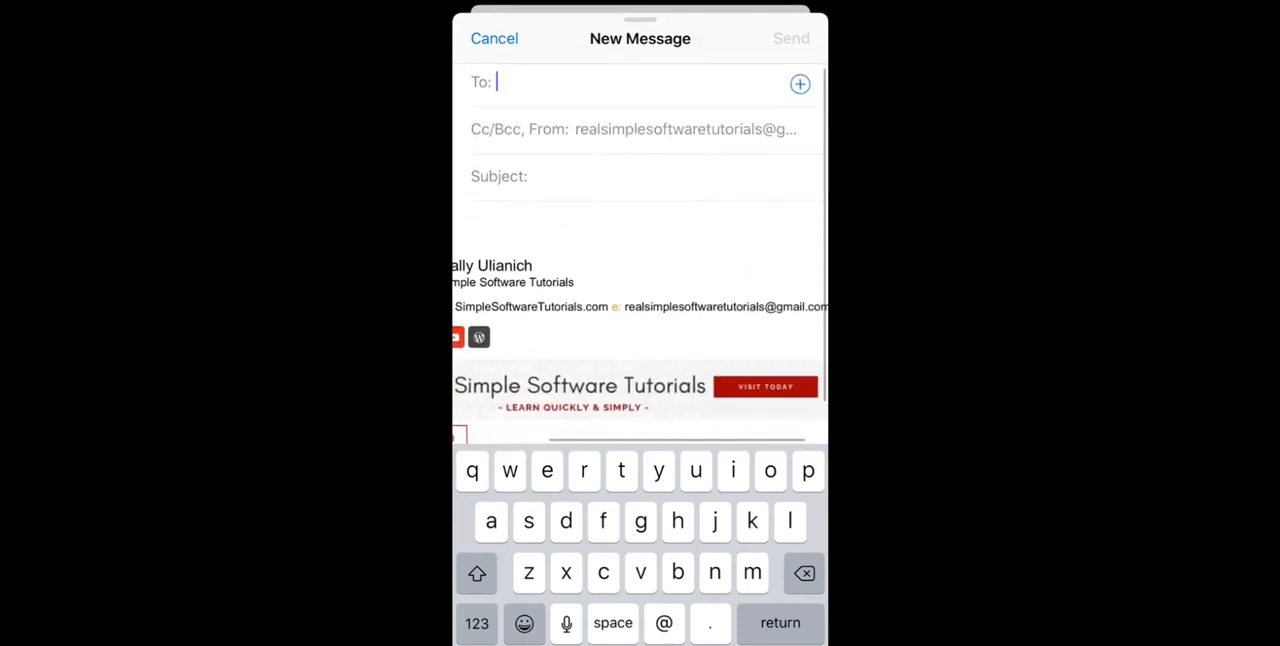
scroll(640, 300, left, 2)
scroll(640, 340, right, 1)
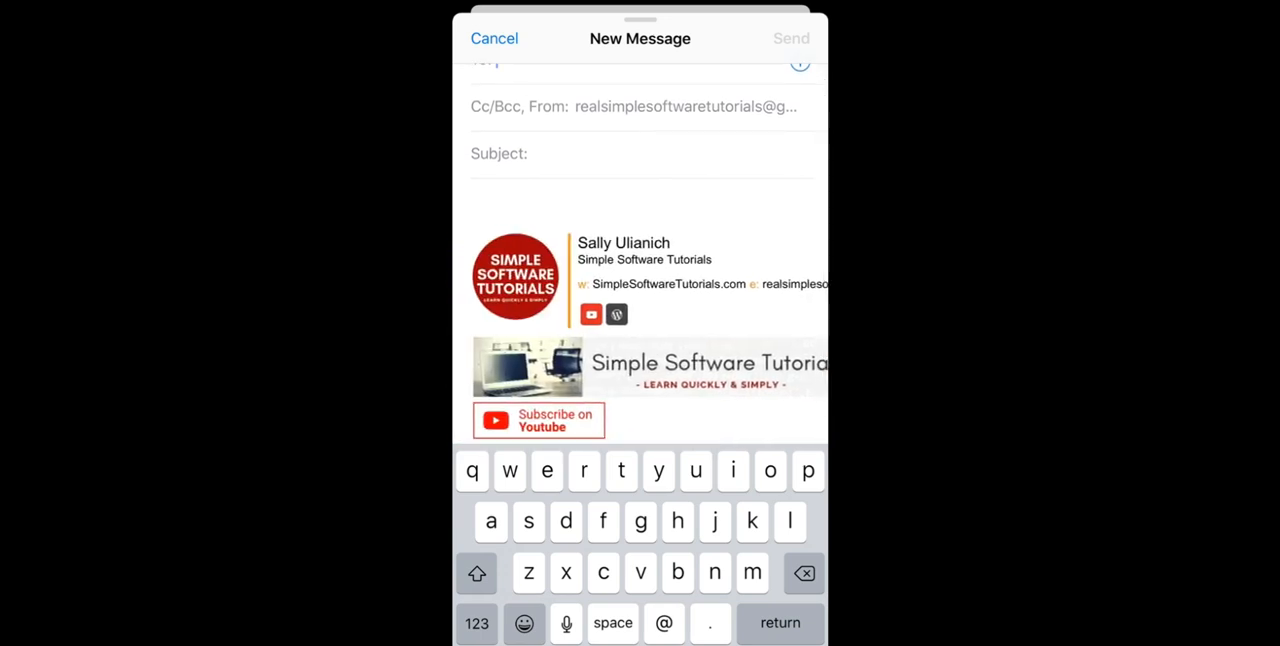